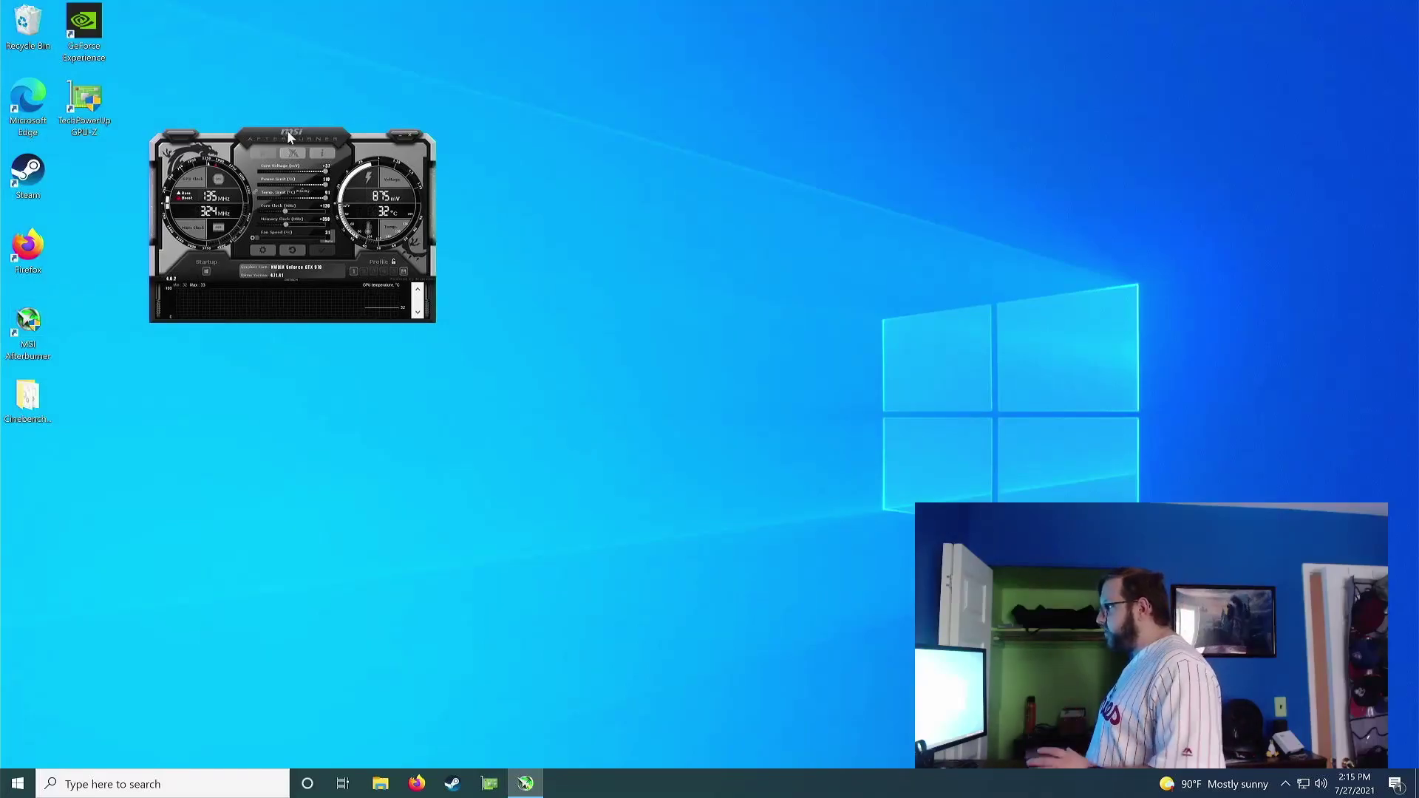
# - Move the Afterburner window right and enable Unlock voltage control in its settings
pyautogui.moveTo(283, 135); pyautogui.dragTo(381, 163)
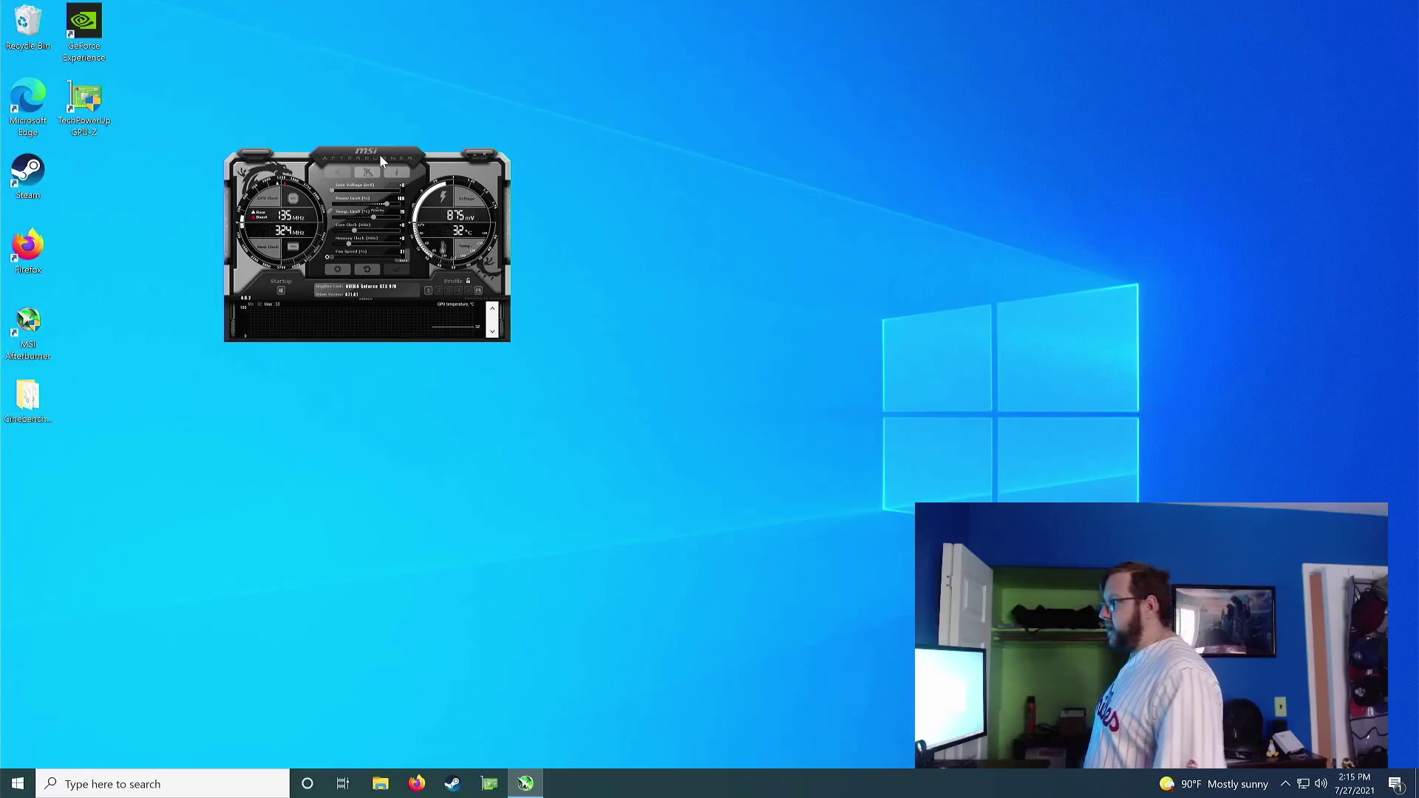
pyautogui.moveTo(381, 157); pyautogui.dragTo(427, 159)
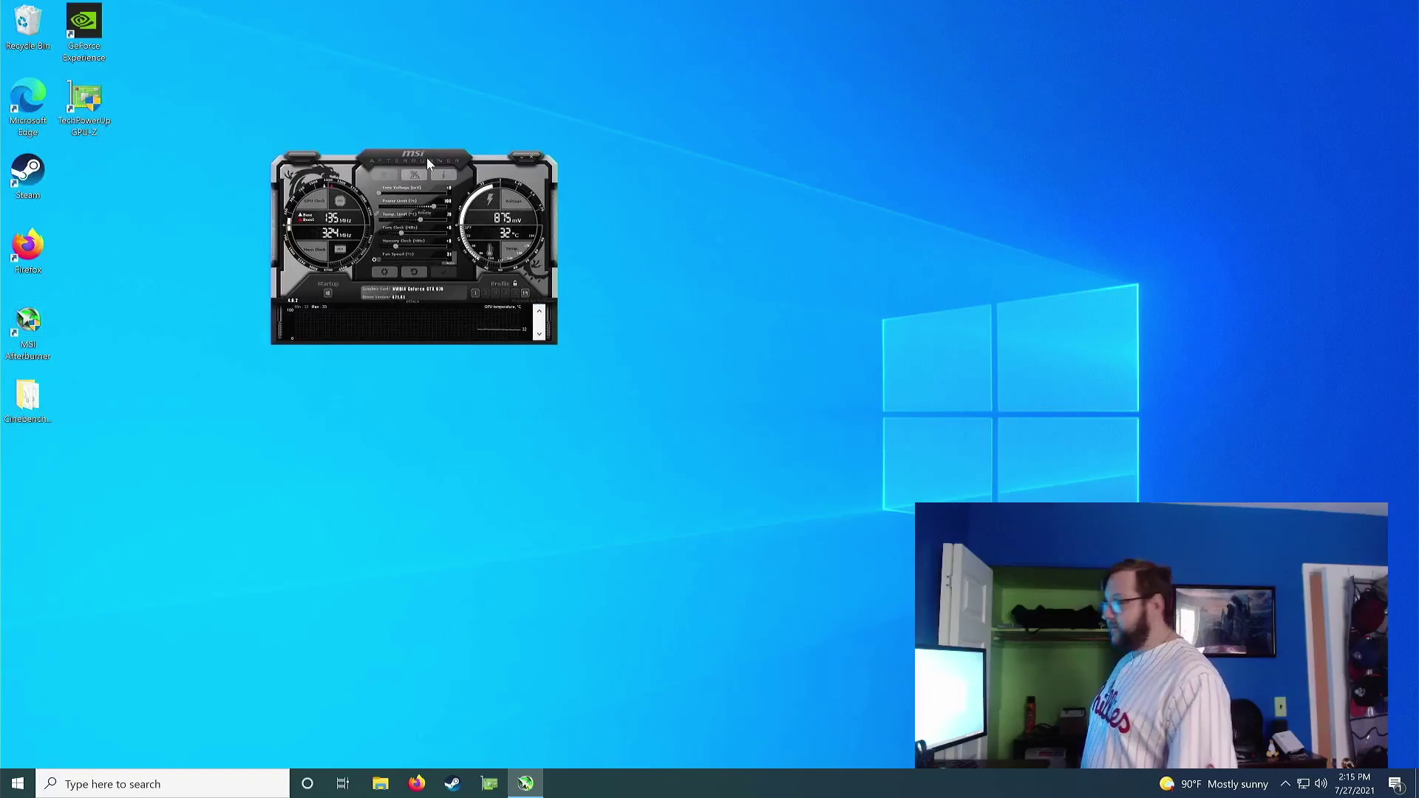
pyautogui.click(383, 274)
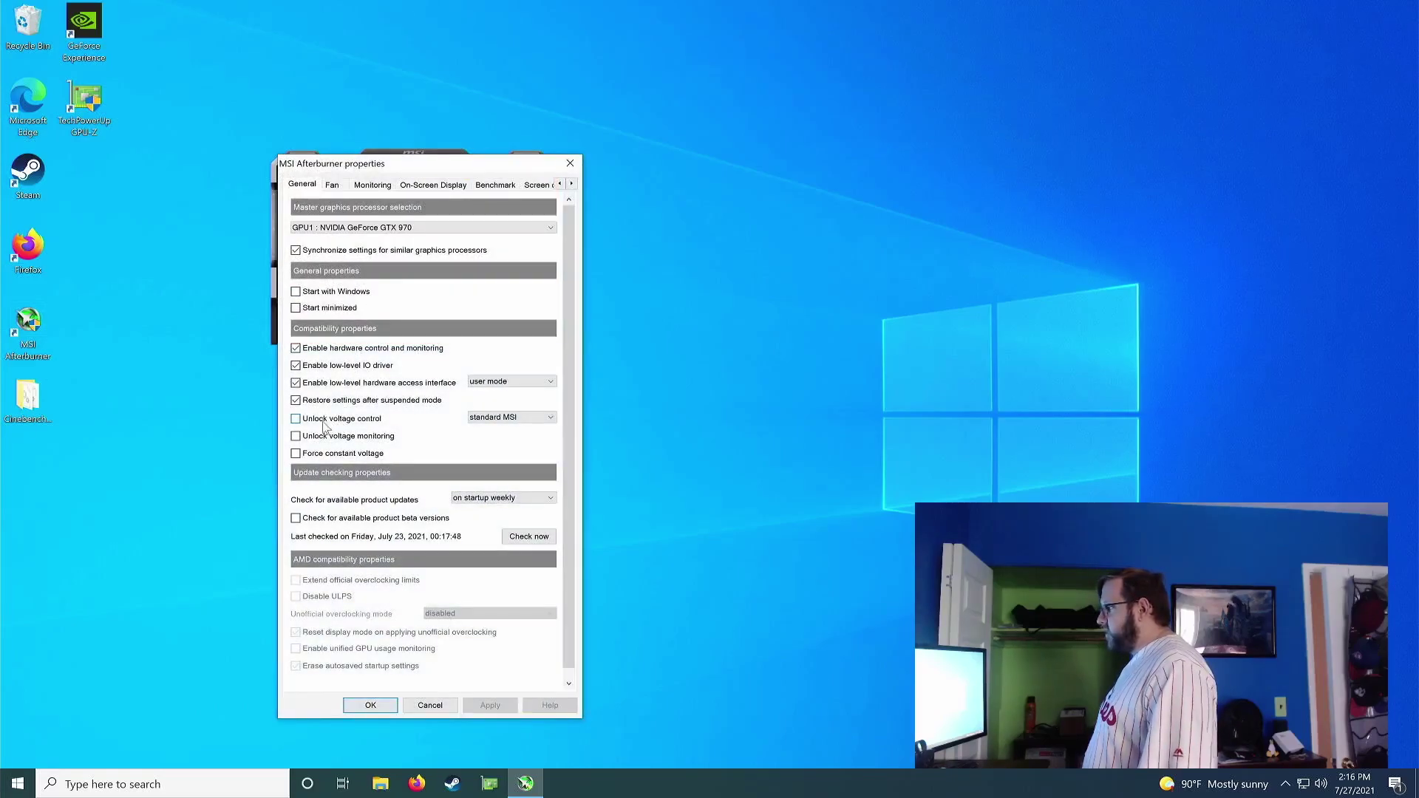
pyautogui.click(316, 420)
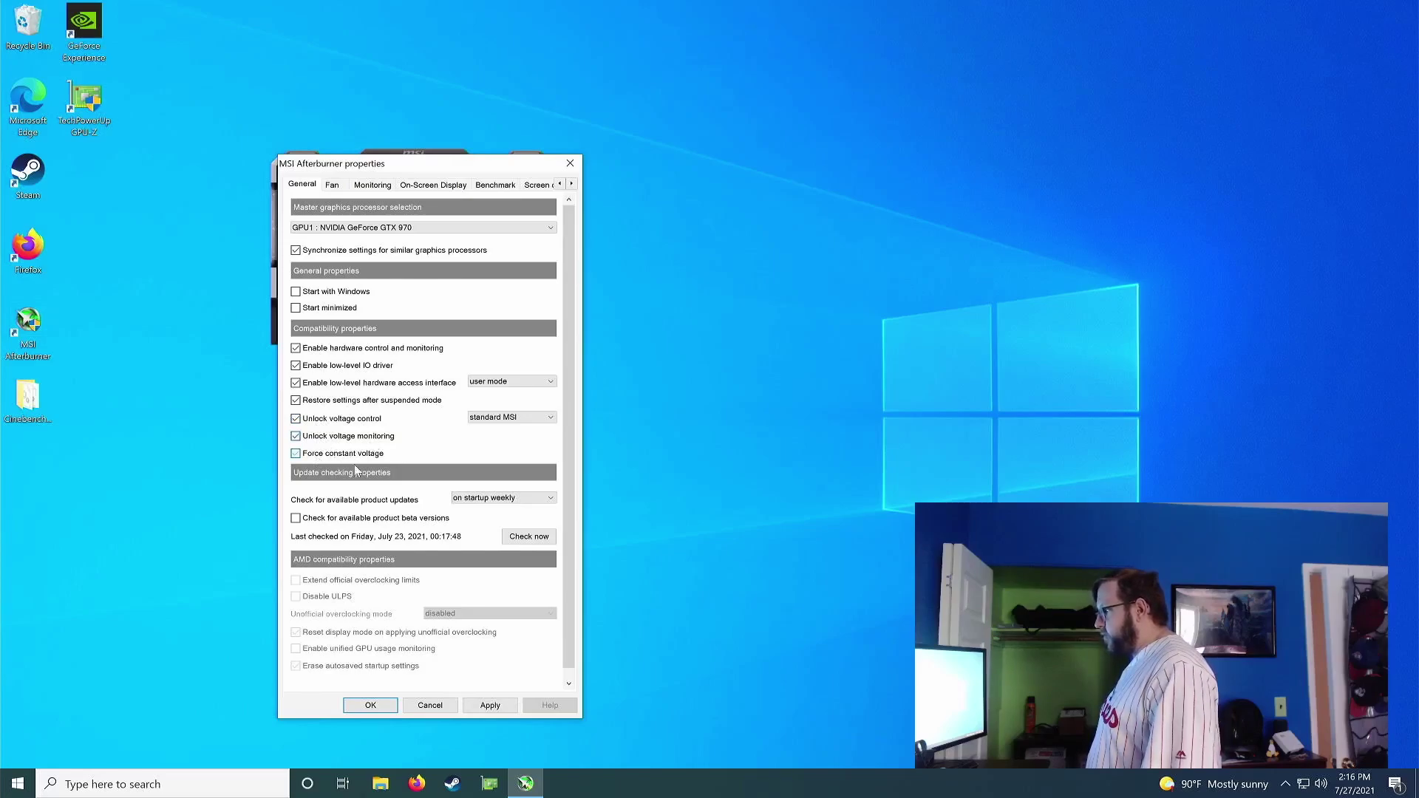
pyautogui.click(370, 705)
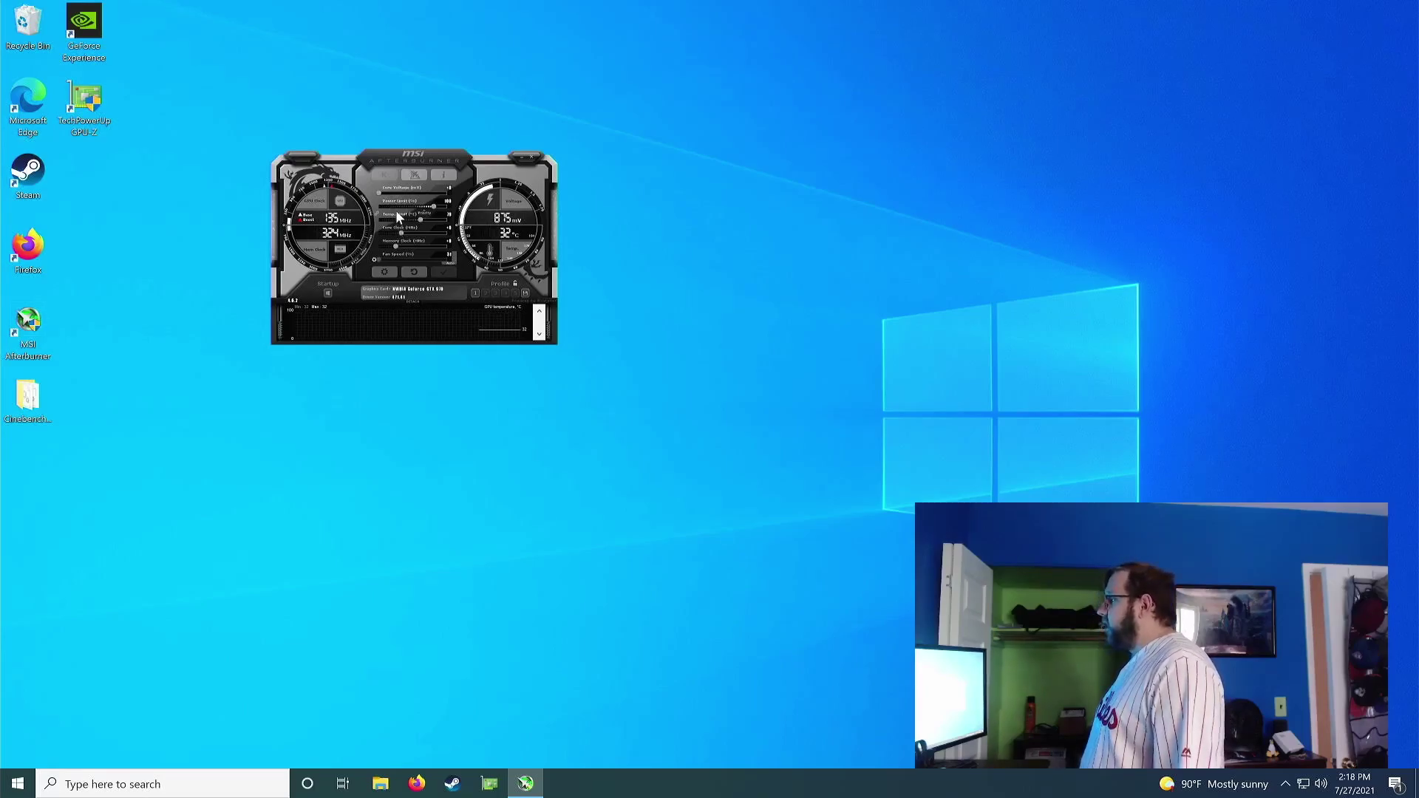
pyautogui.moveTo(393, 197)
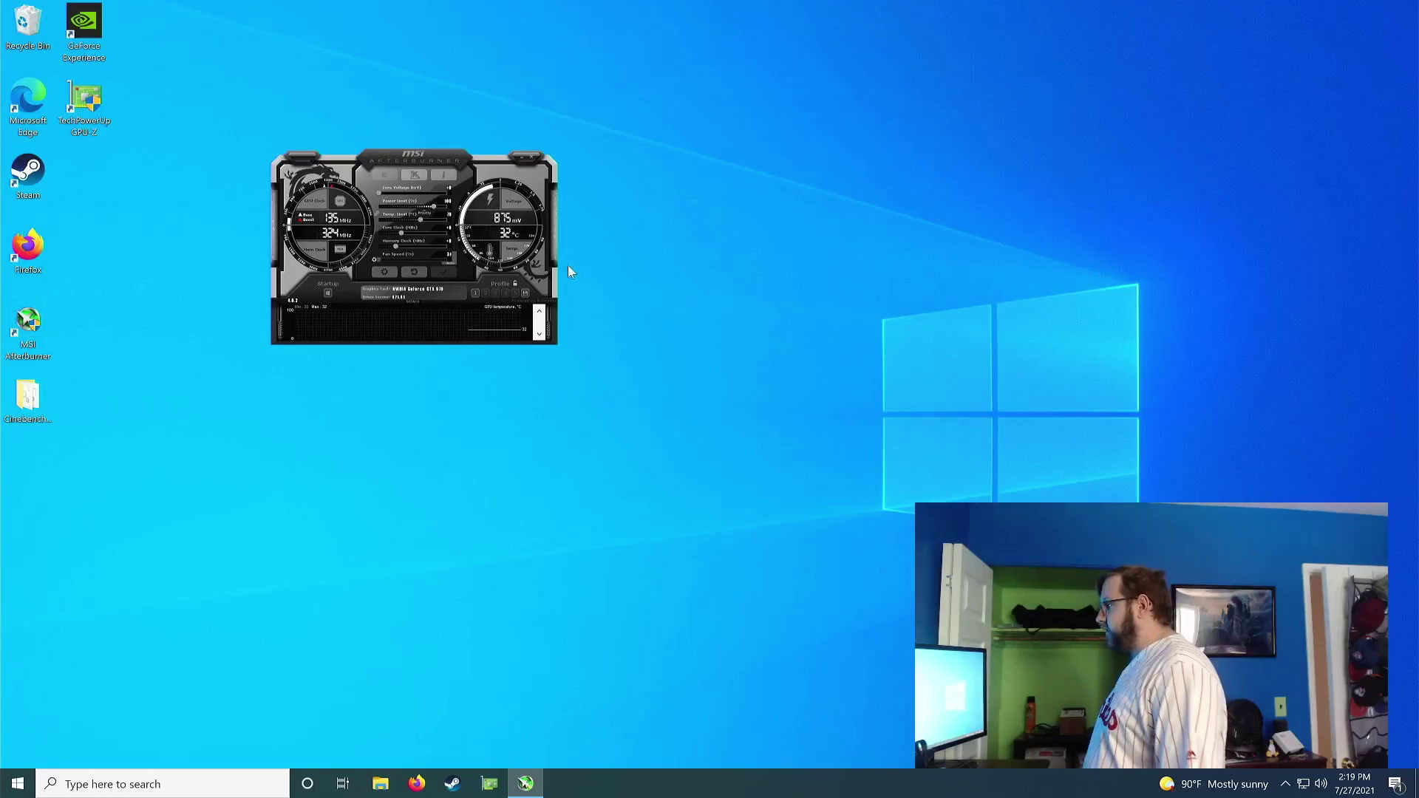
pyautogui.moveTo(328, 293)
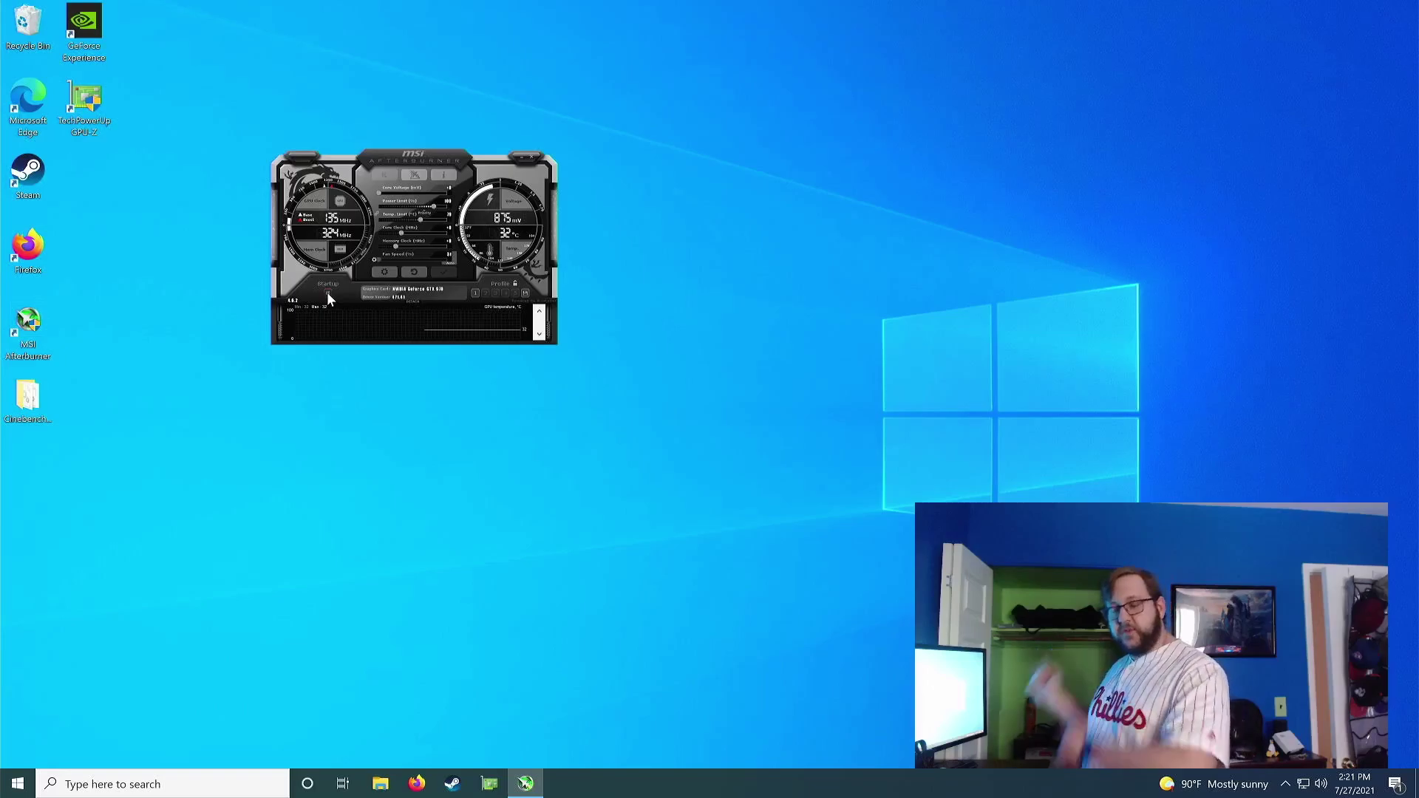
pyautogui.click(476, 398)
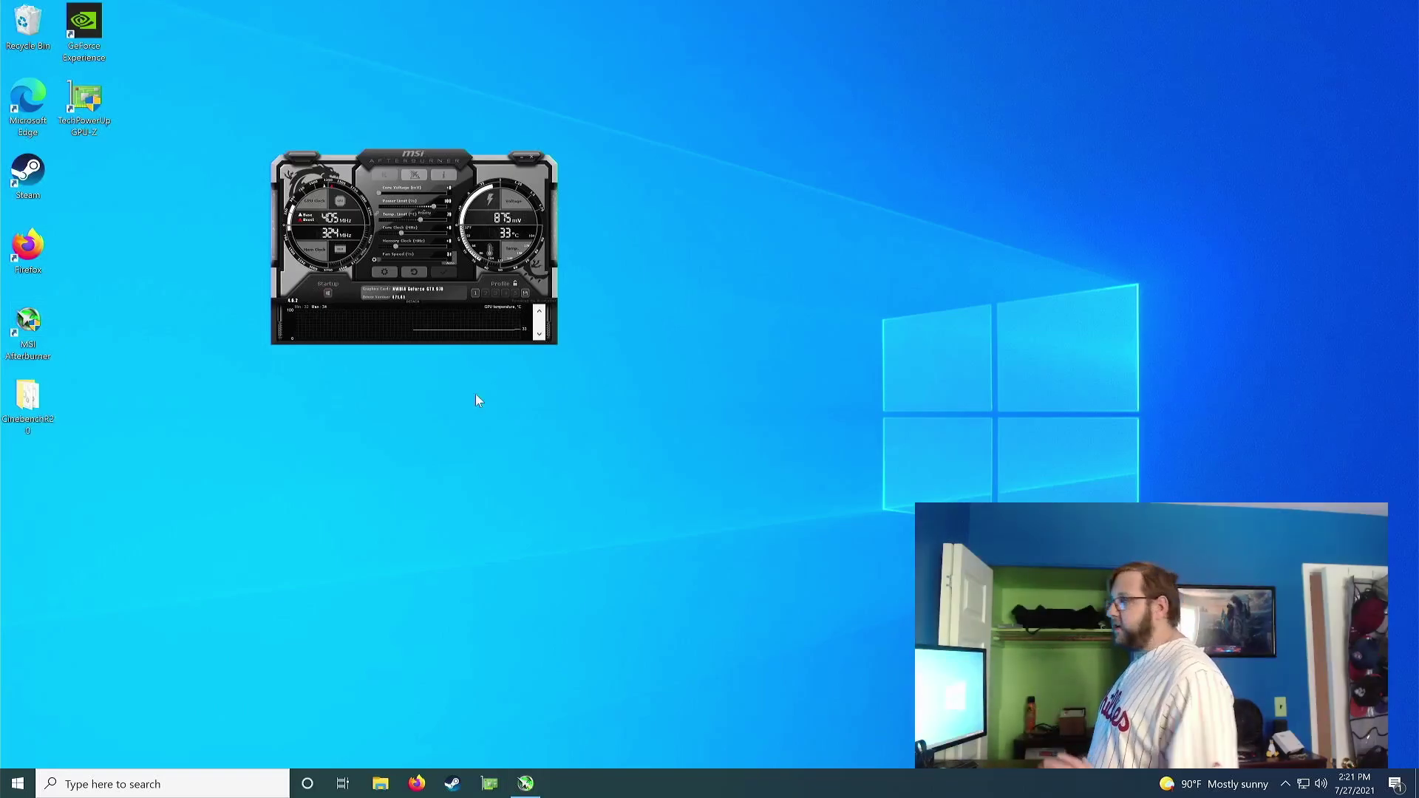
# - Launch Heaven Benchmark via Start search 'heaven', start its run, and move Afterburner top-left
pyautogui.click(17, 783)
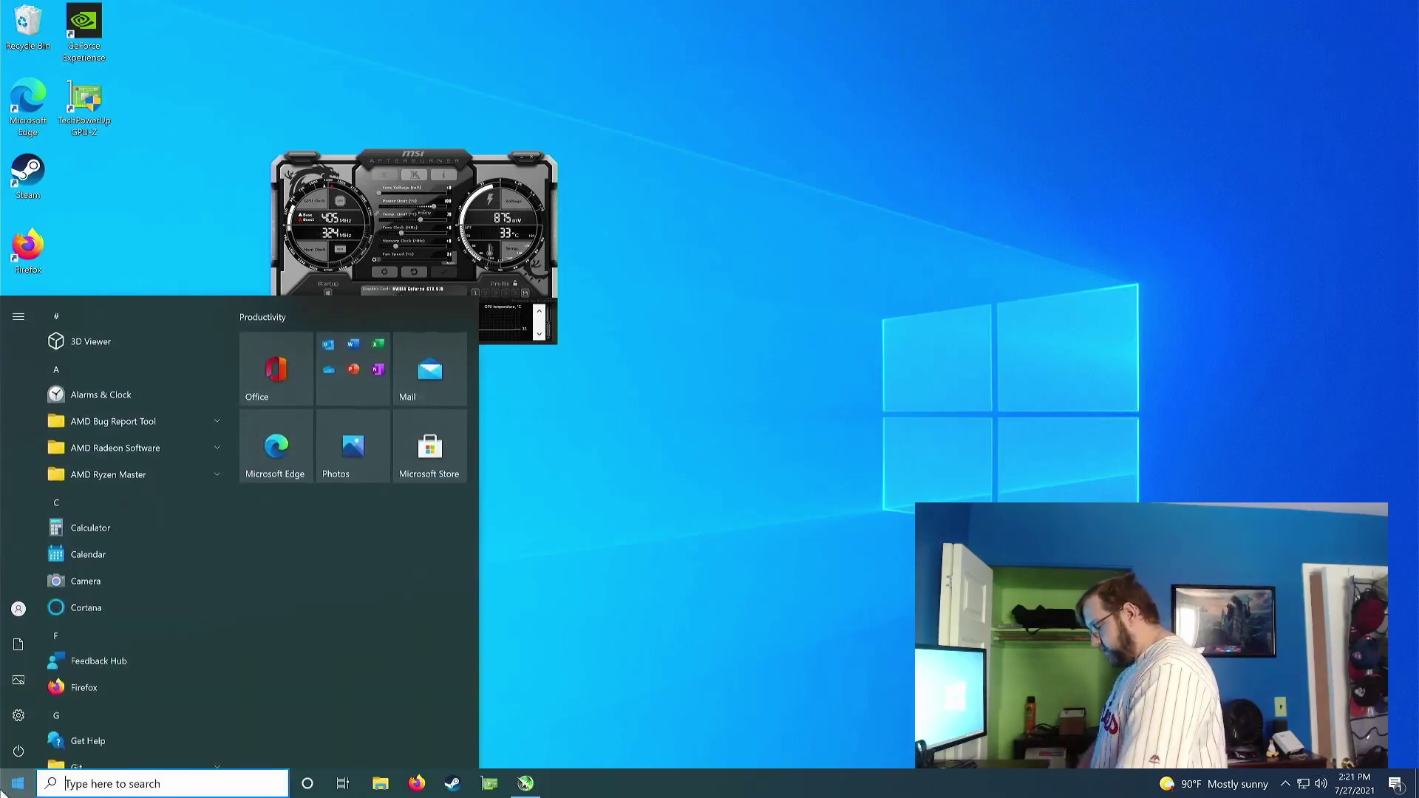
pyautogui.write('heaven')
pyautogui.press('Return')
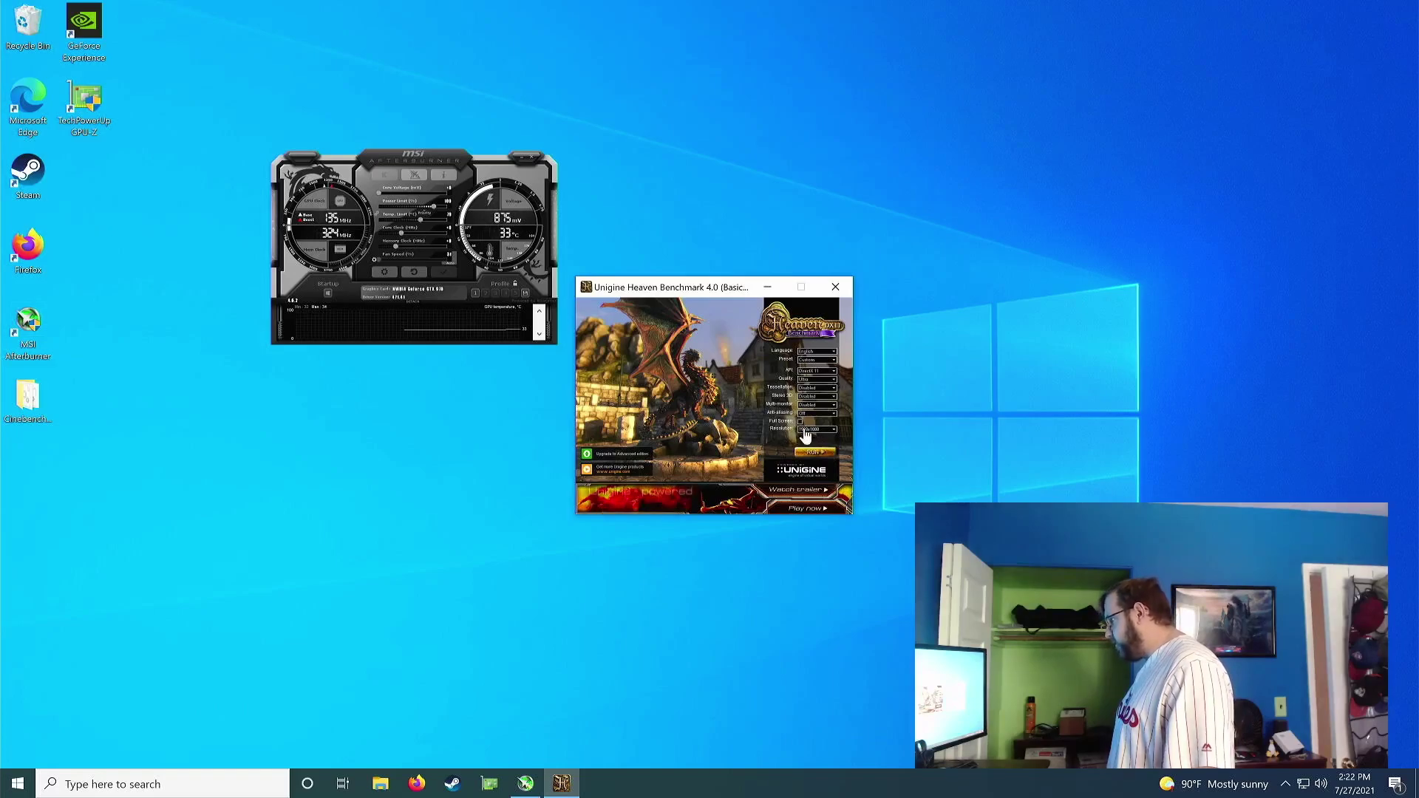
pyautogui.click(812, 451)
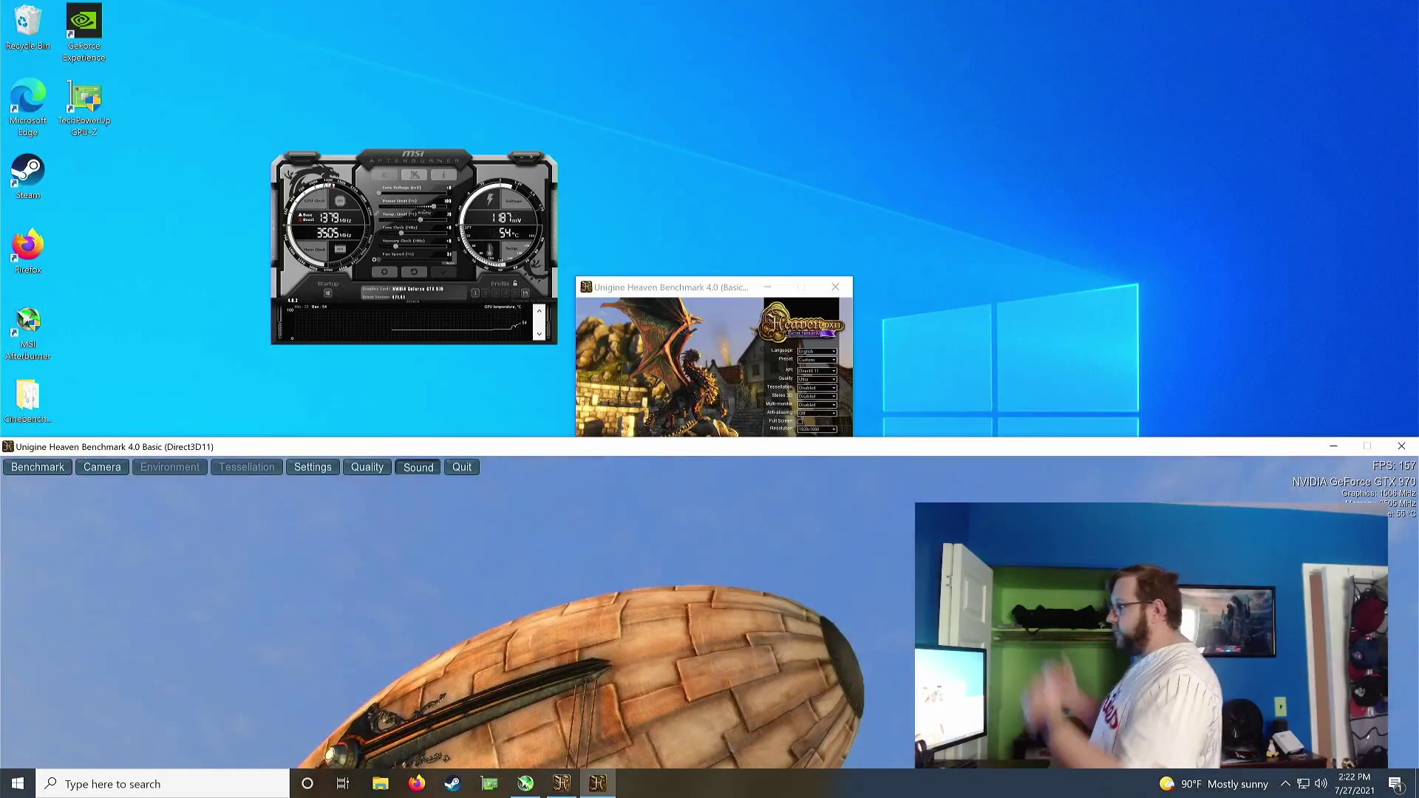
pyautogui.moveTo(430, 148); pyautogui.dragTo(301, 77)
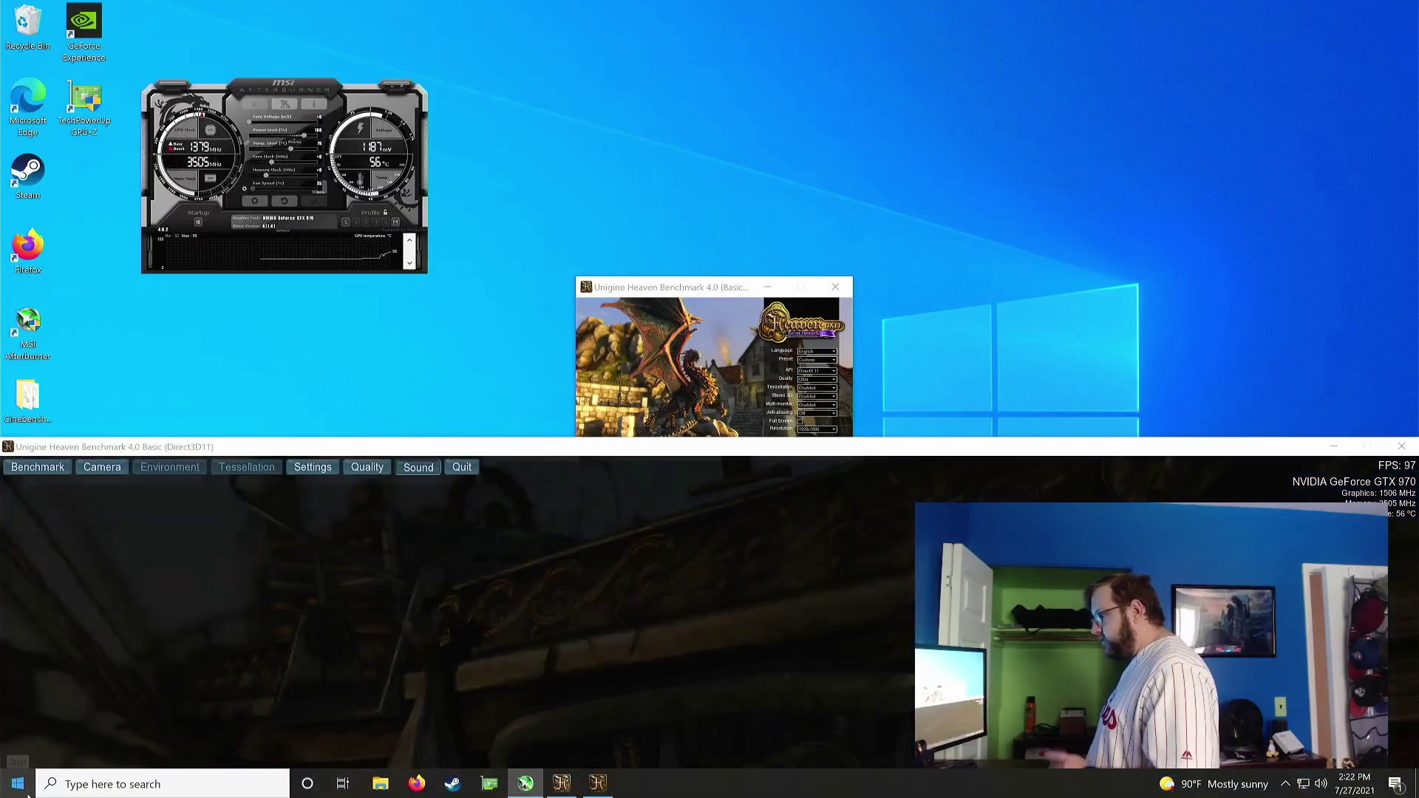
pyautogui.click(26, 791)
pyautogui.write('g')
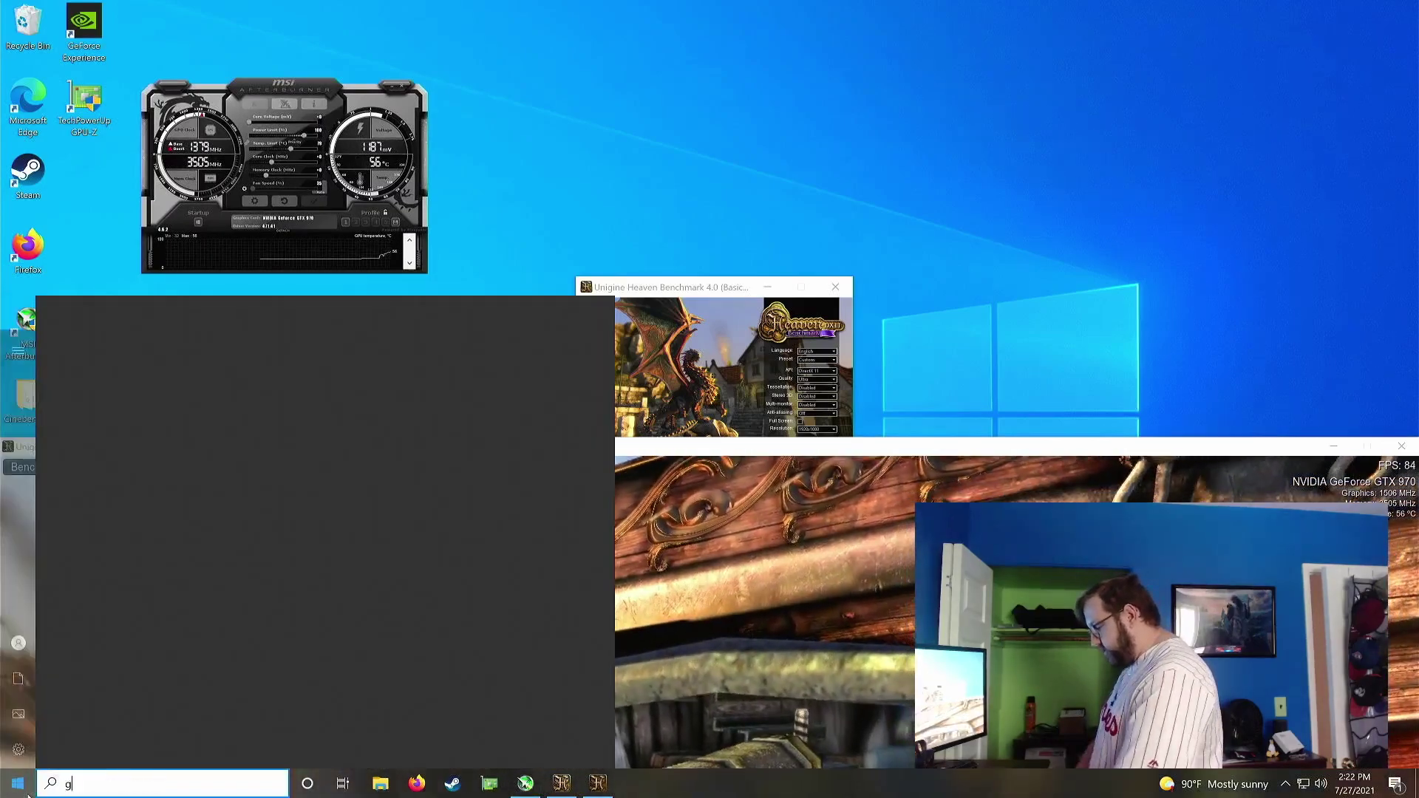
pyautogui.write('pu')
pyautogui.press('Return')
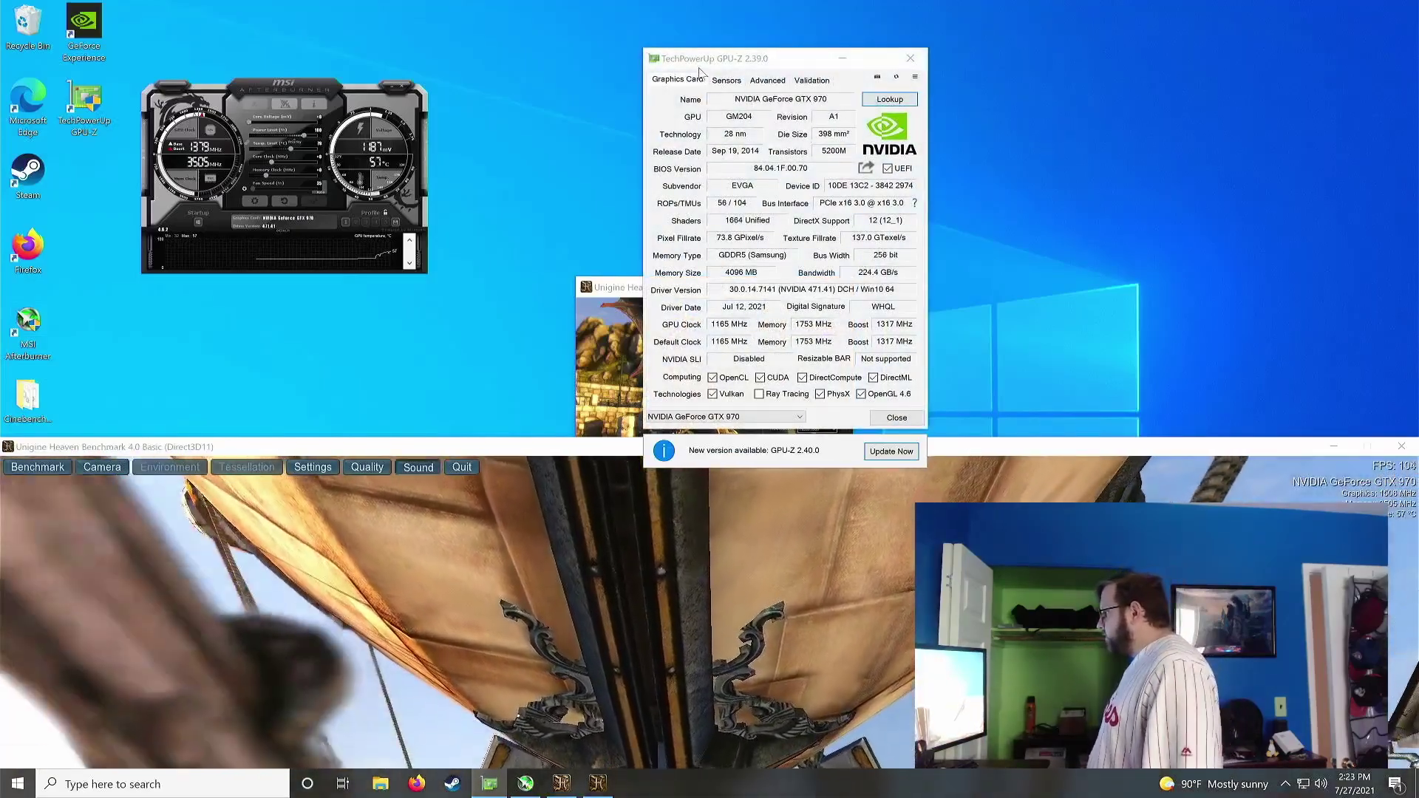
pyautogui.click(727, 80)
pyautogui.scroll(-5, 917, 310)
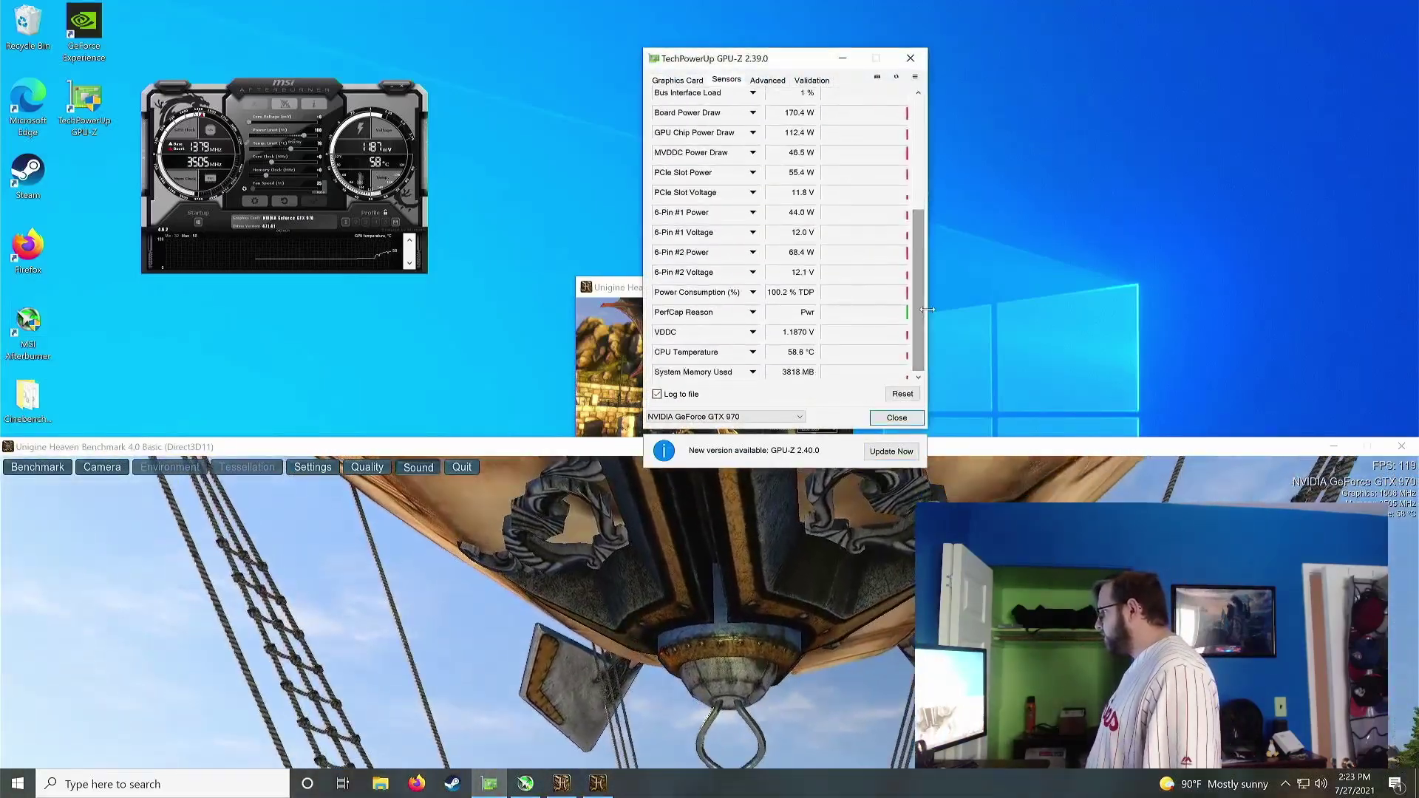
pyautogui.moveTo(662, 311)
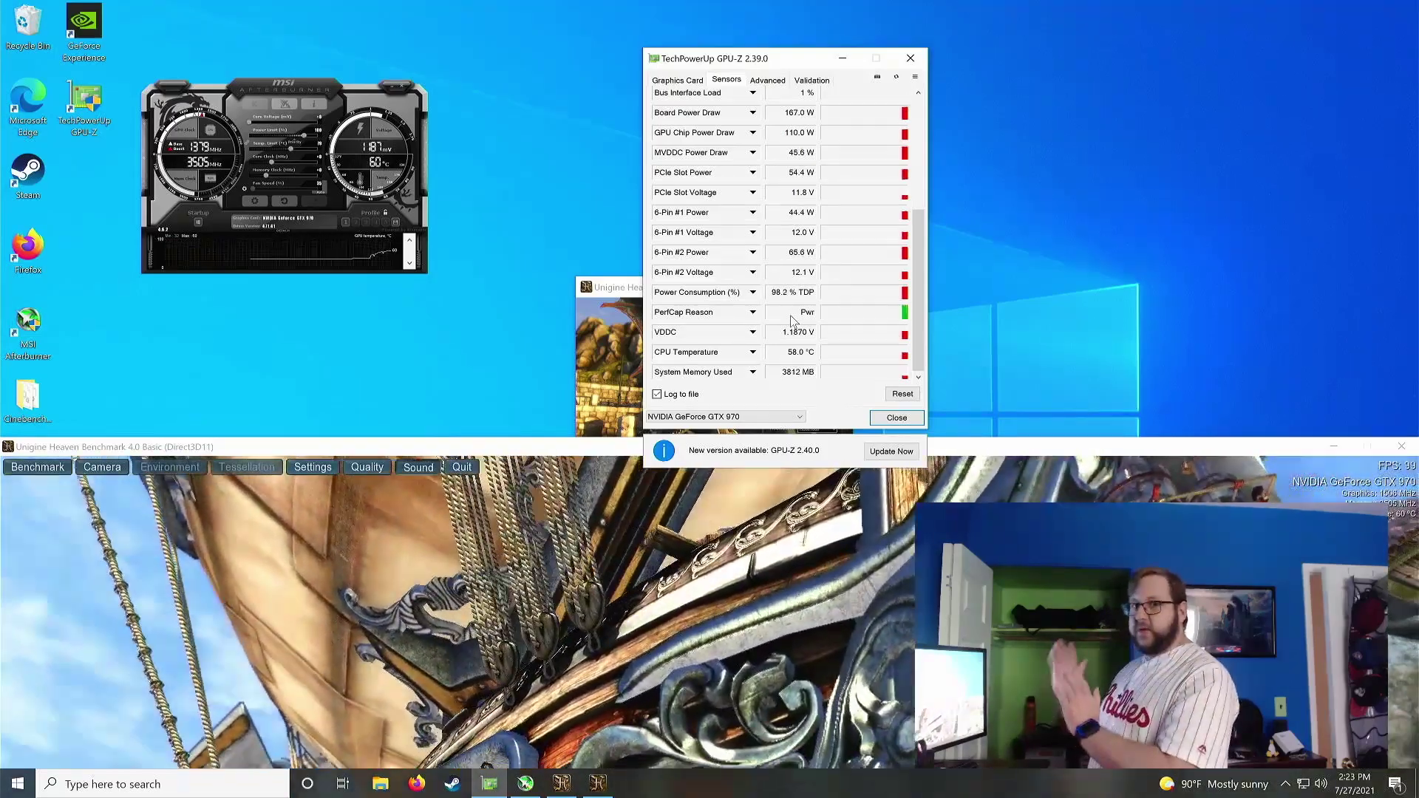
pyautogui.moveTo(781, 58); pyautogui.dragTo(950, 28)
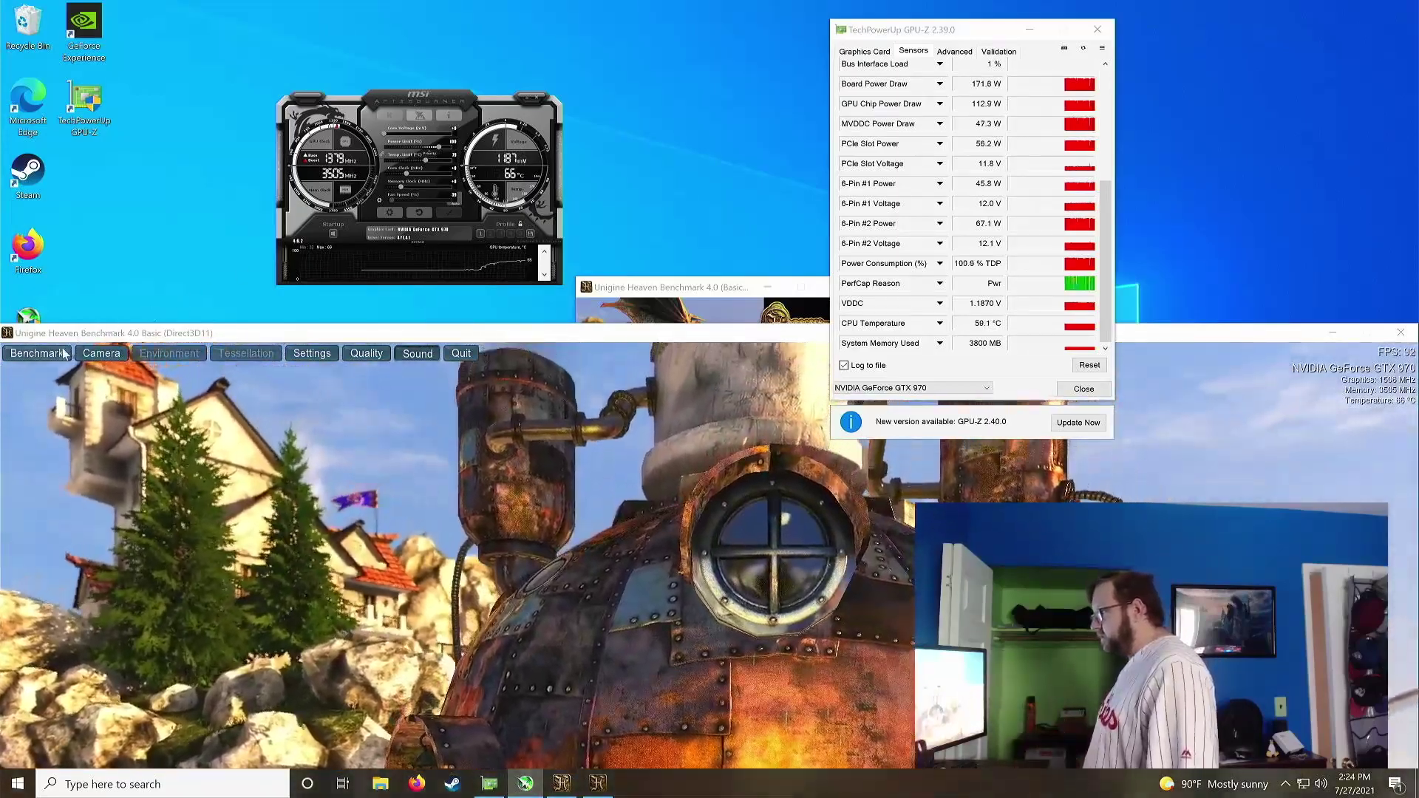
# - Run the Heaven benchmark, then raise Afterburner's core voltage to +37 and adjust power and temp limits
pyautogui.click(60, 352)
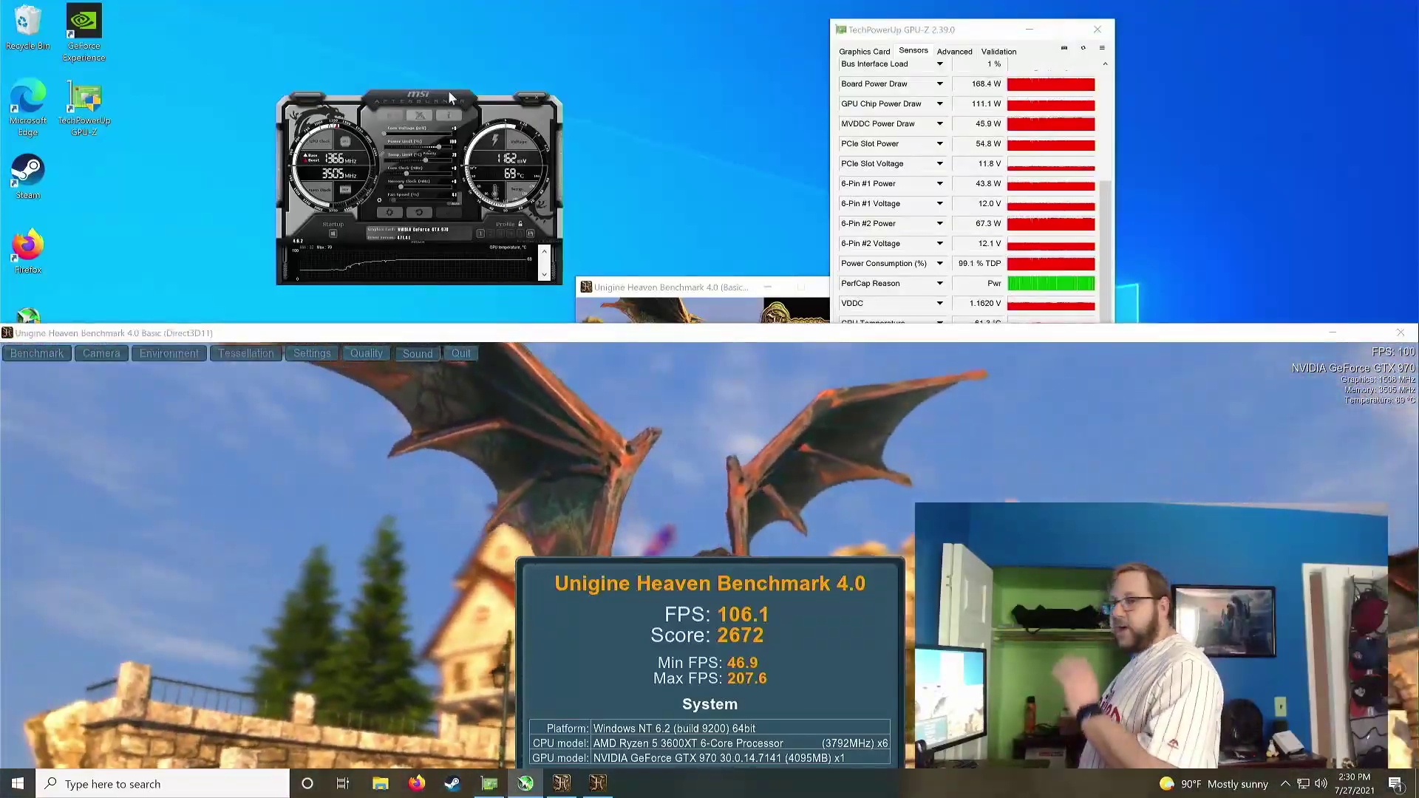
pyautogui.click(448, 91)
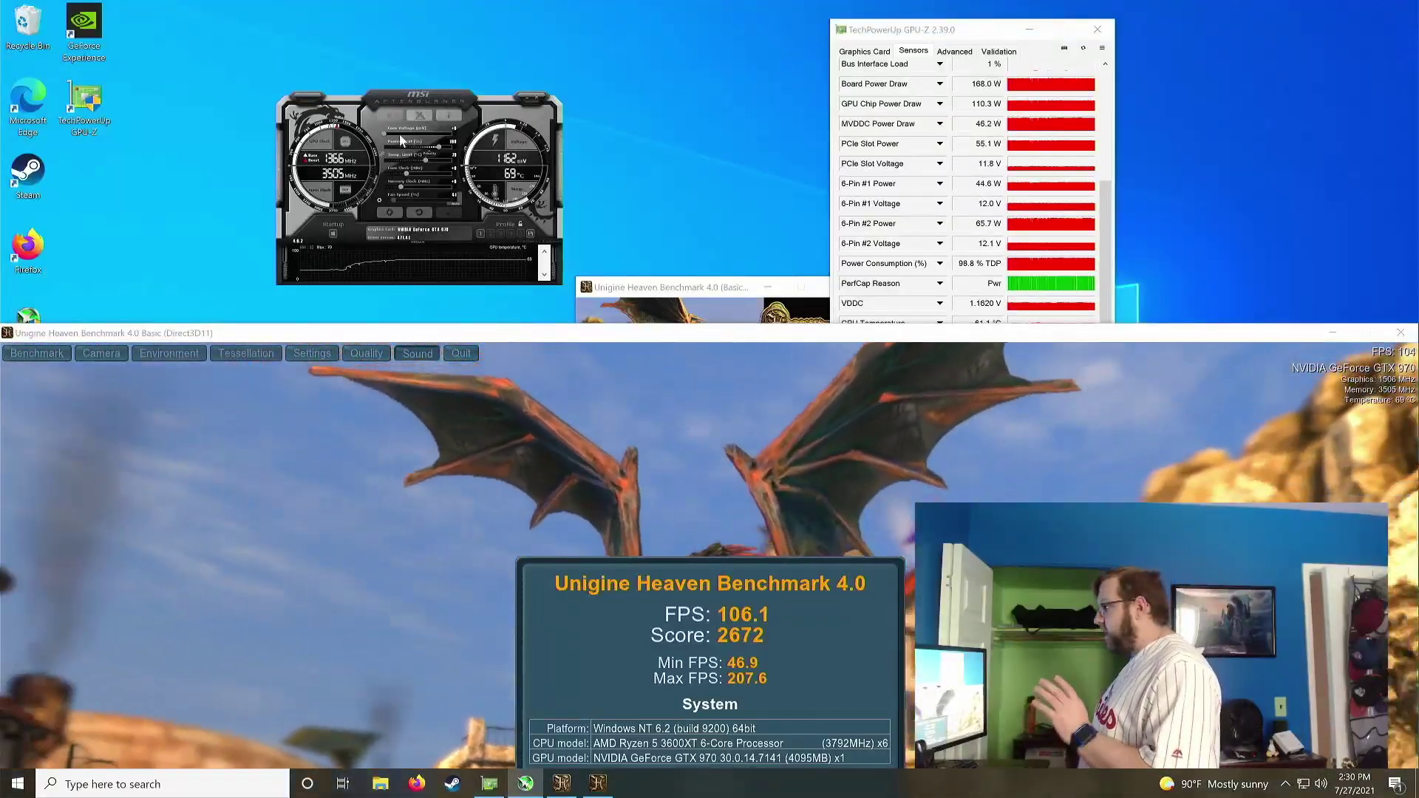
pyautogui.moveTo(432, 136); pyautogui.dragTo(495, 158)
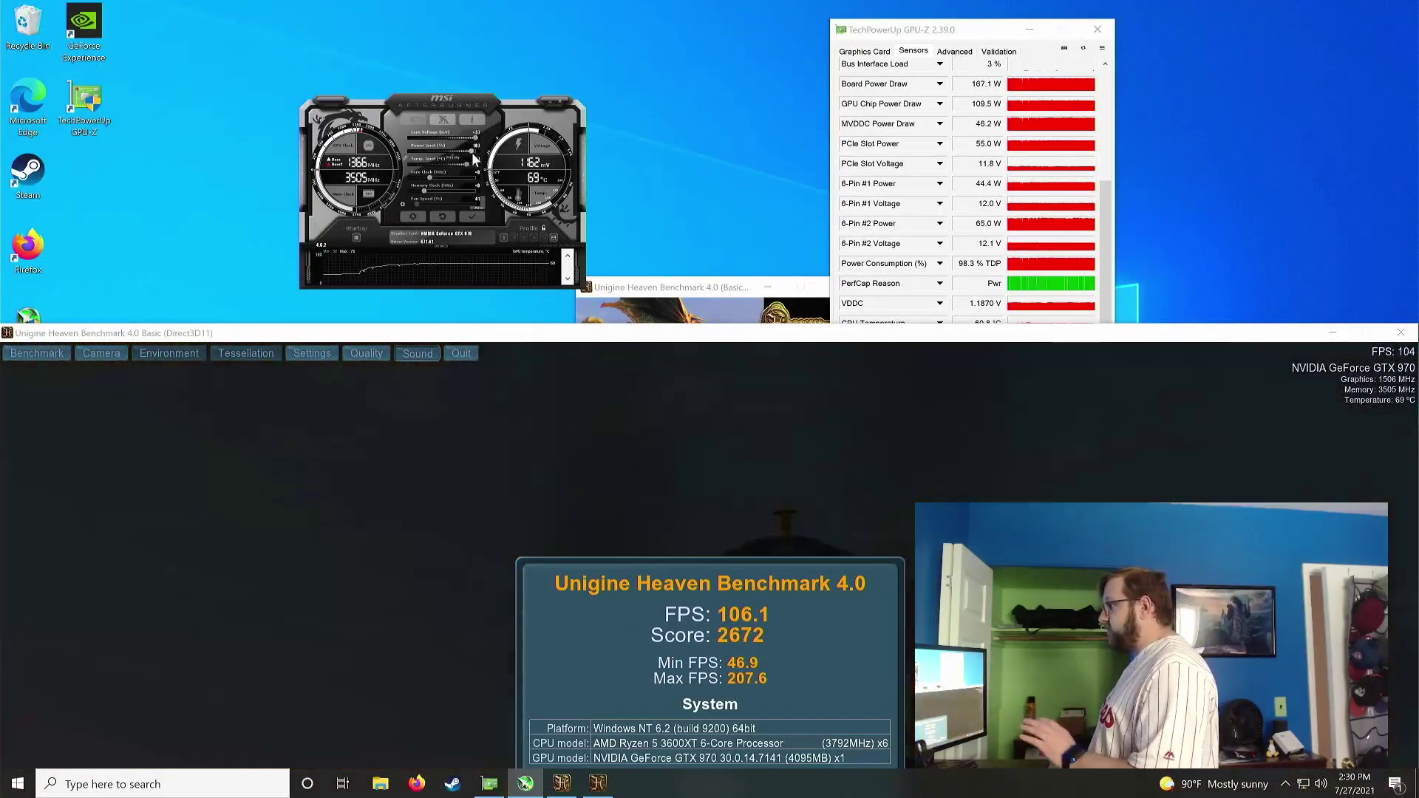
pyautogui.moveTo(472, 152); pyautogui.dragTo(459, 155)
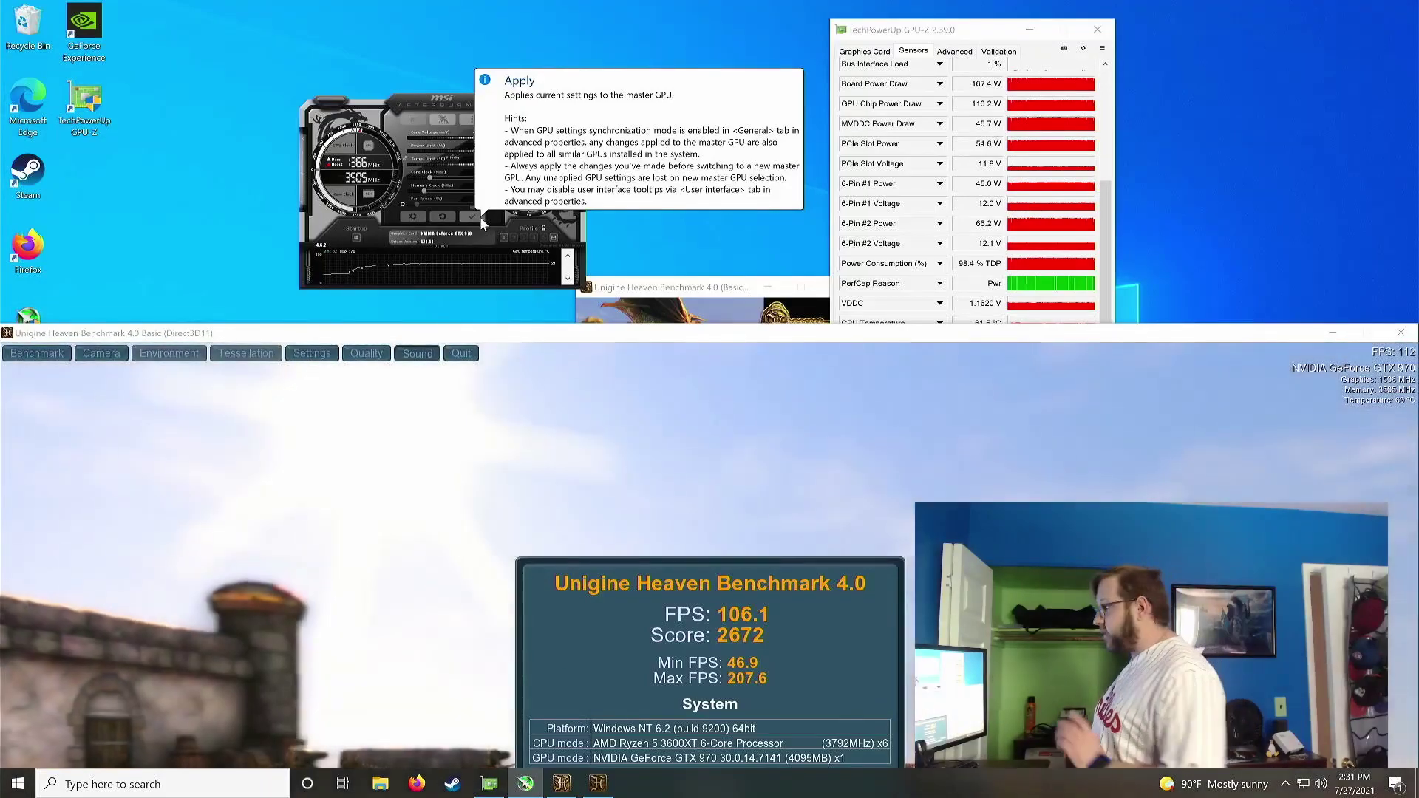
# - Apply the voltage and limit settings and enable user-defined automatic fan control in the Fan settings
pyautogui.click(479, 217)
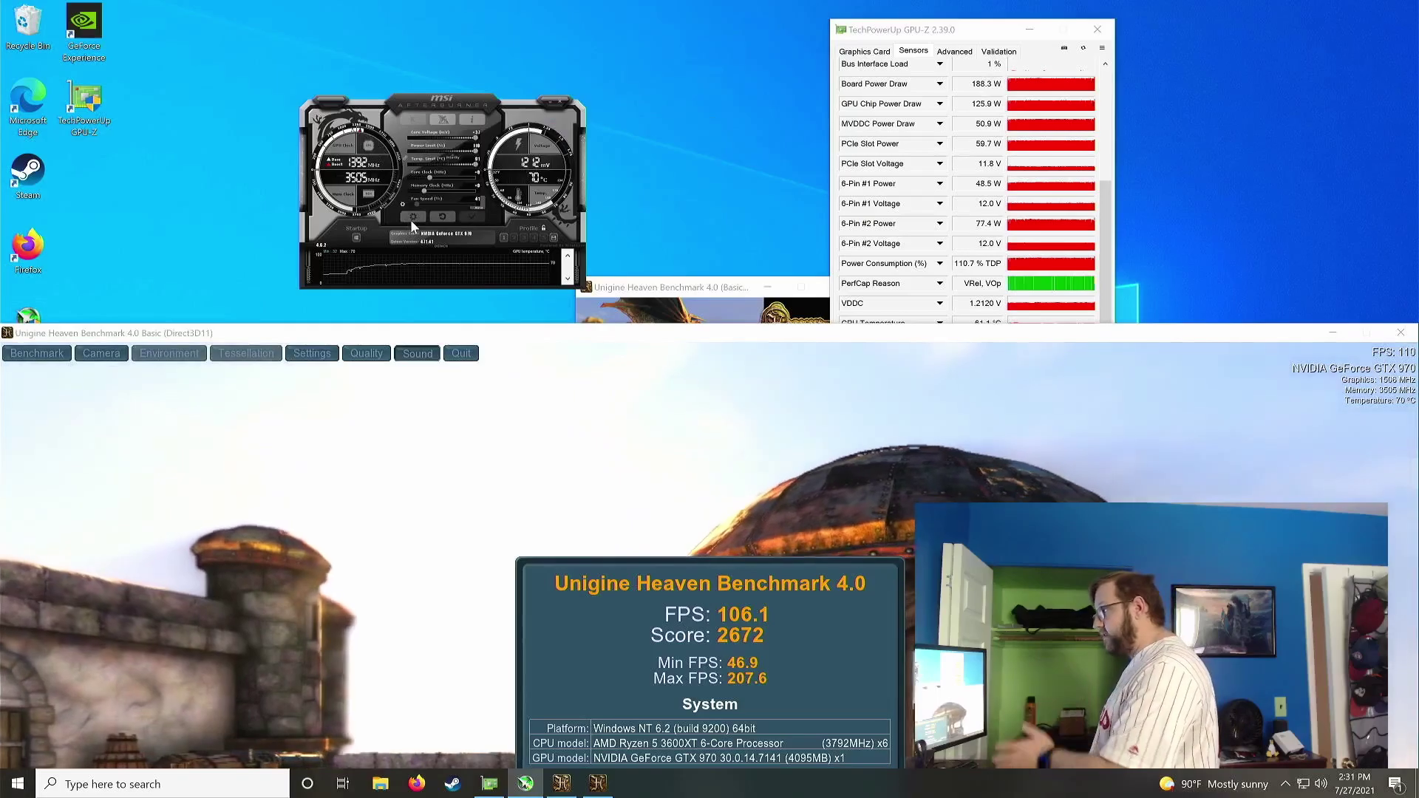
pyautogui.click(412, 218)
pyautogui.click(361, 130)
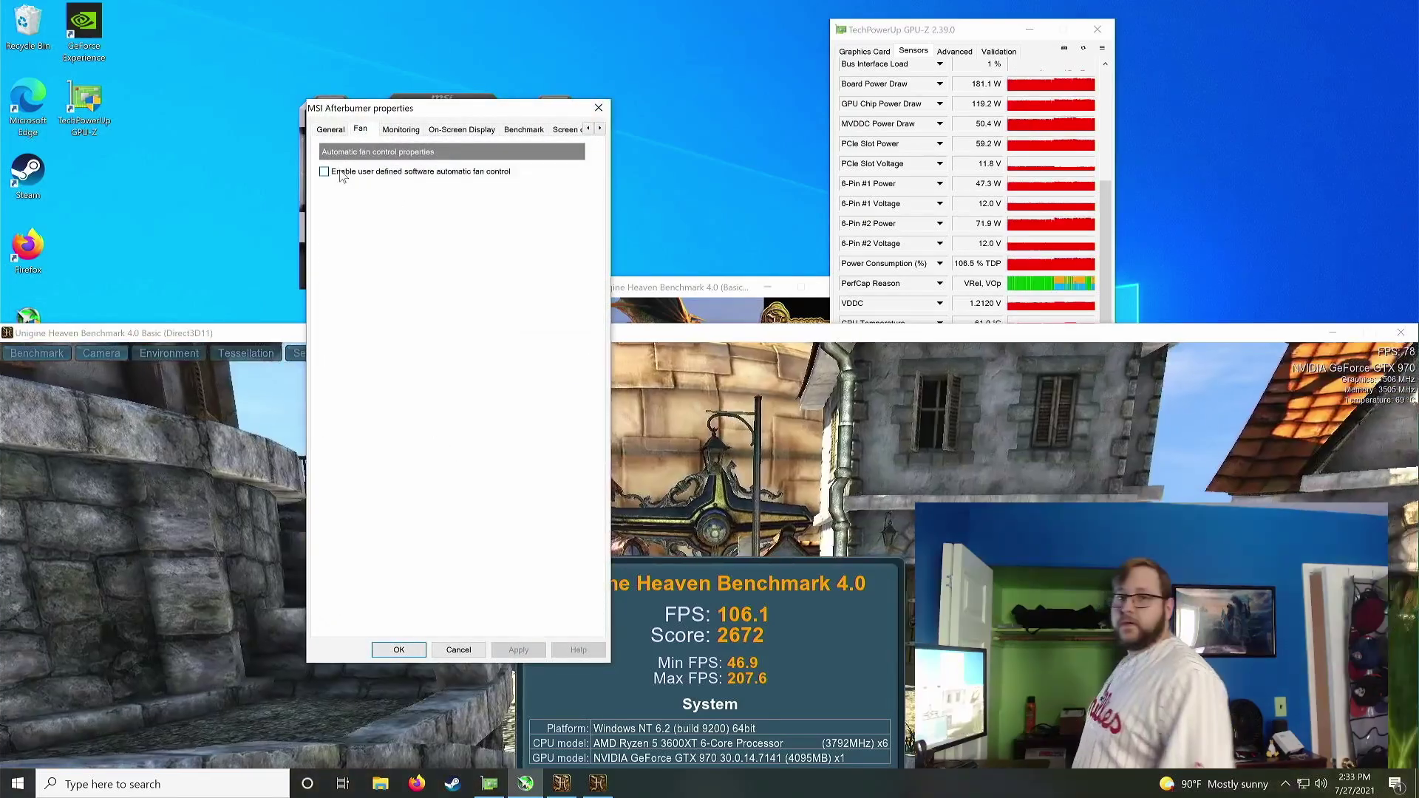
pyautogui.moveTo(342, 177)
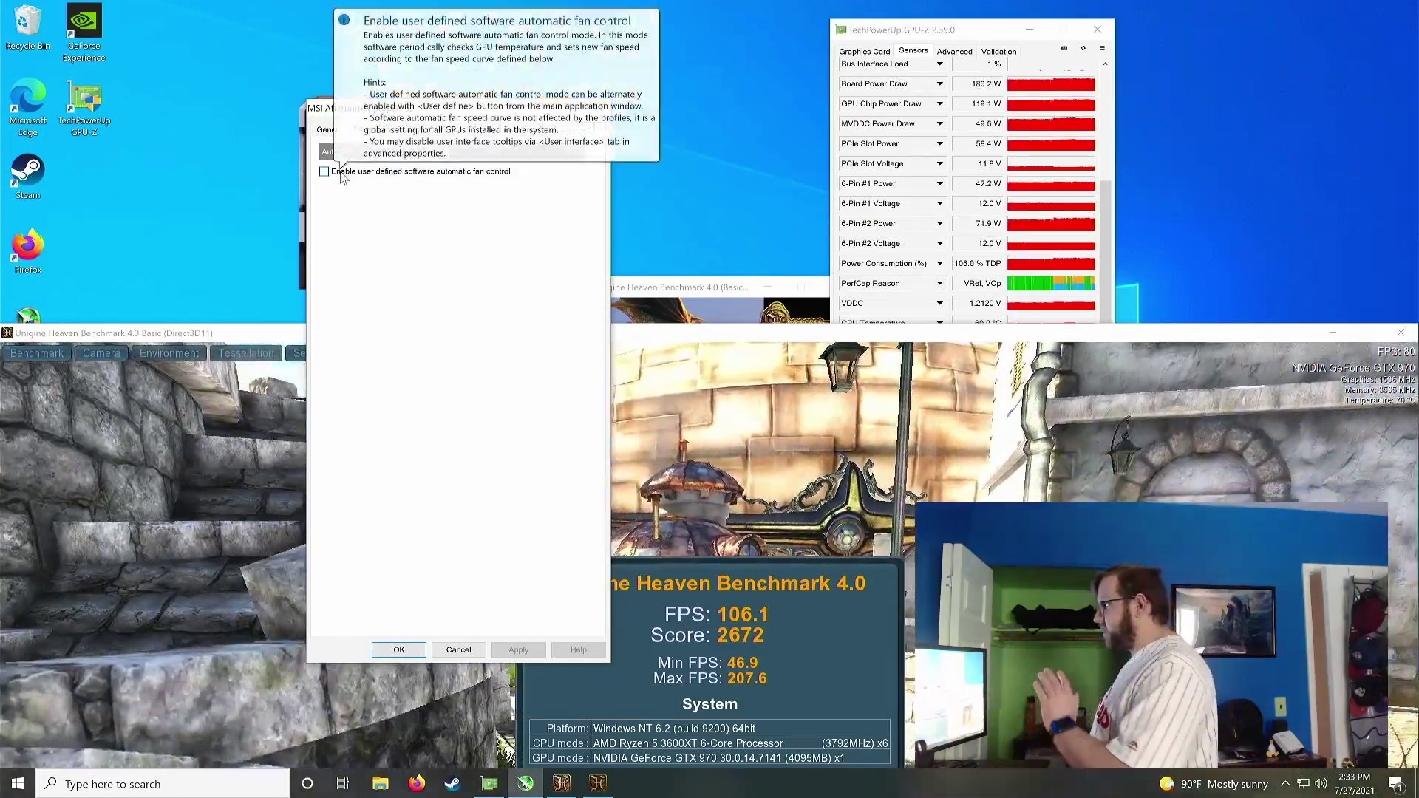
pyautogui.click(341, 173)
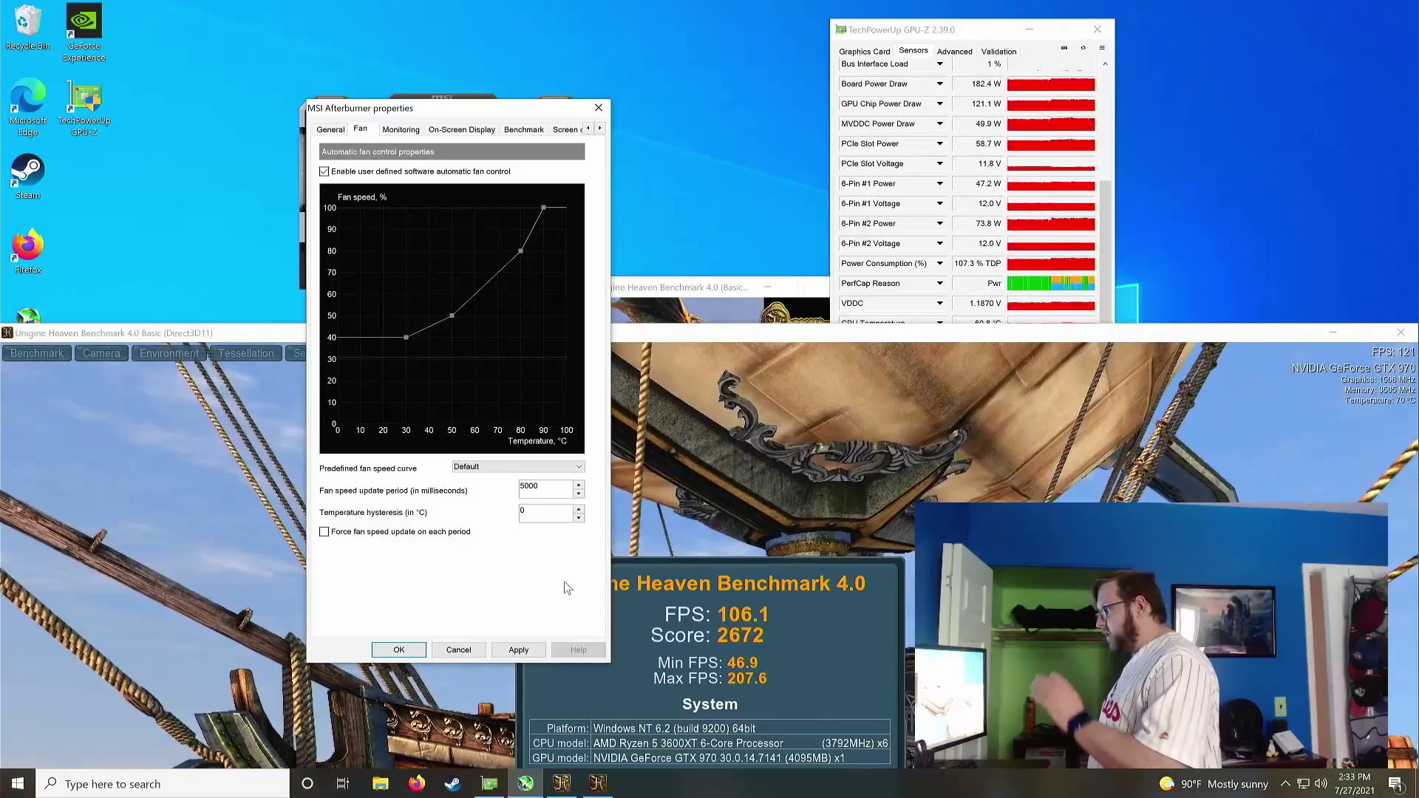
pyautogui.click(517, 650)
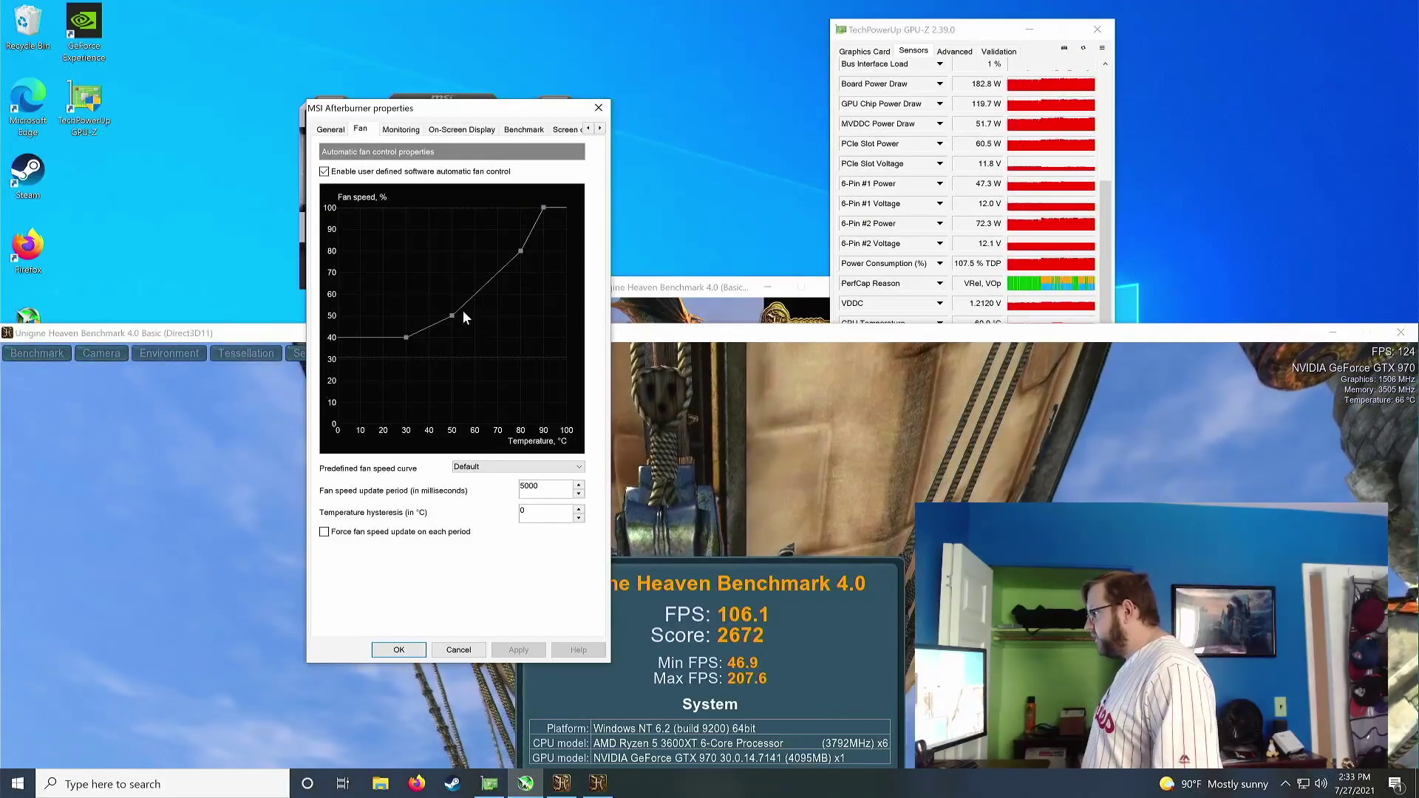
# - Delete the 50°C and 80°C fan curve points for a straight 40%–100% curve, and apply
pyautogui.moveTo(453, 315); pyautogui.dragTo(454, 314)
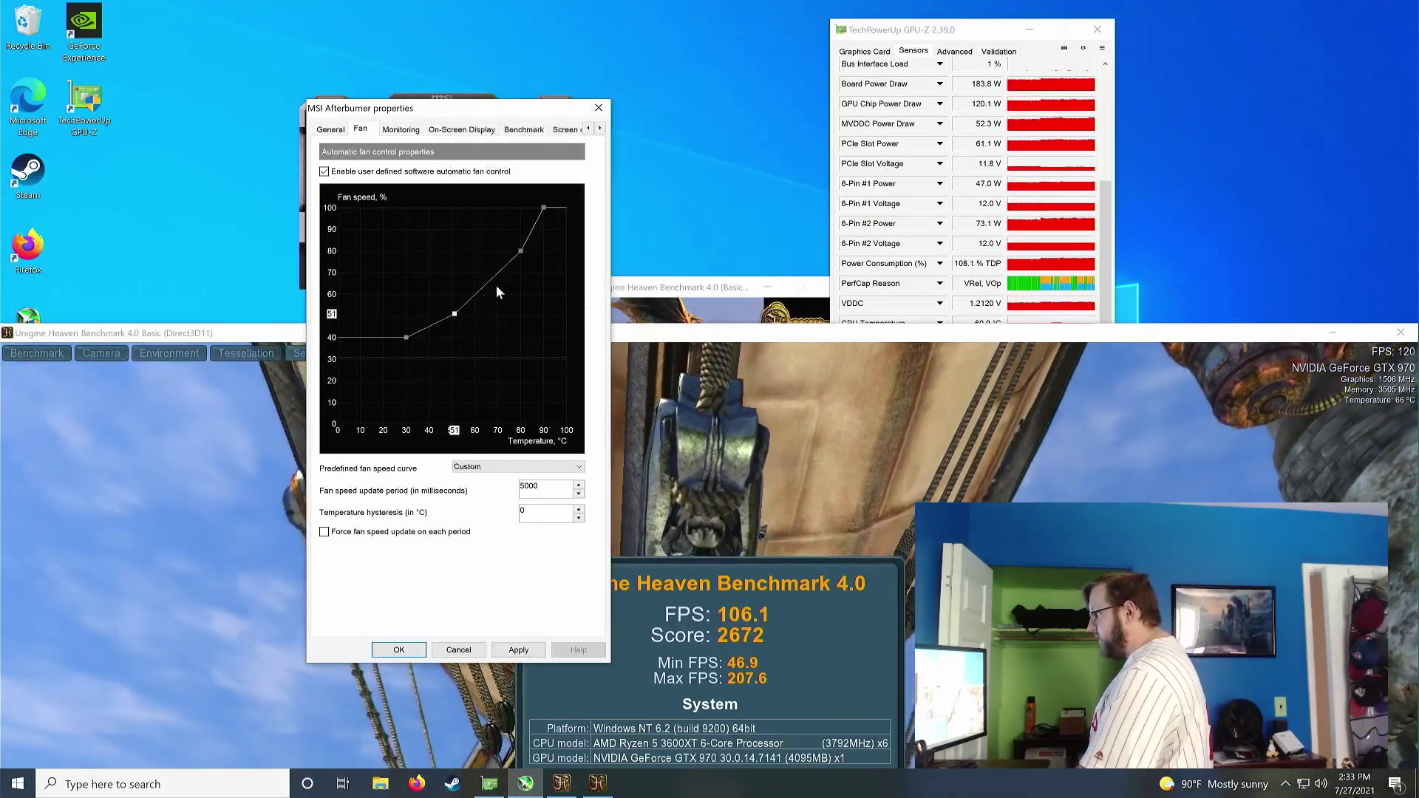
pyautogui.press('Delete')
pyautogui.click(520, 250)
pyautogui.press('Delete')
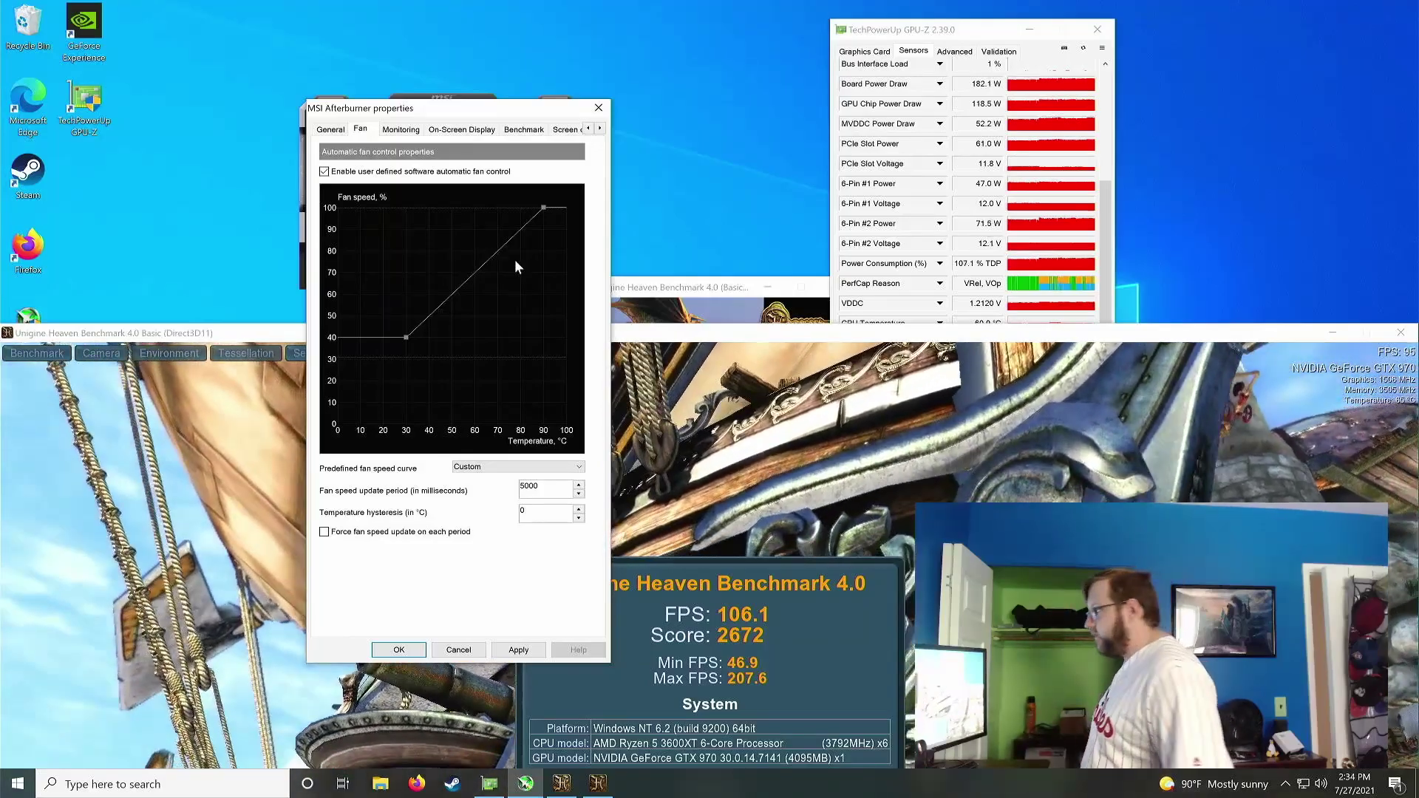
pyautogui.click(519, 650)
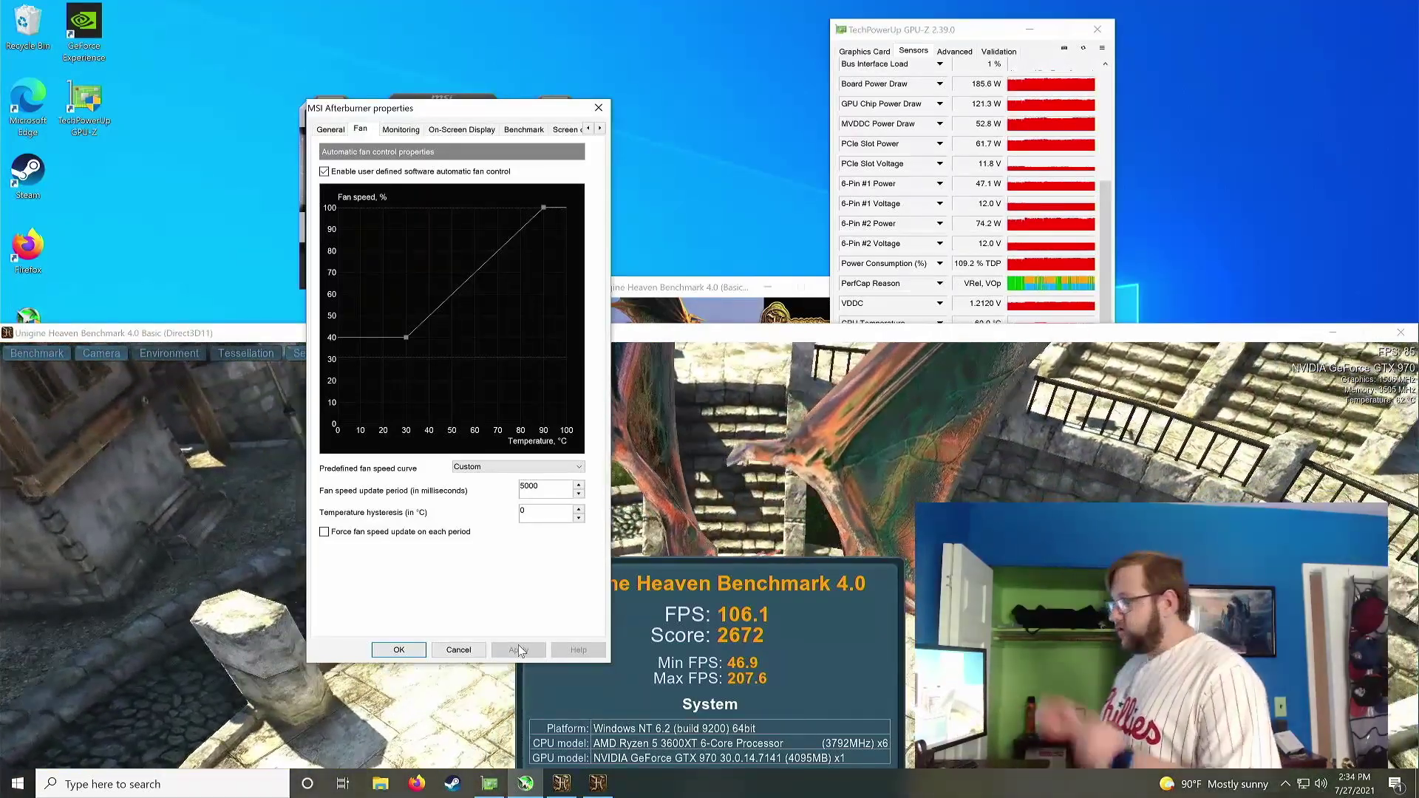
# - Turn off user-defined fan control, close Afterburner's settings, and bring the Heaven window forward
pyautogui.click(323, 171)
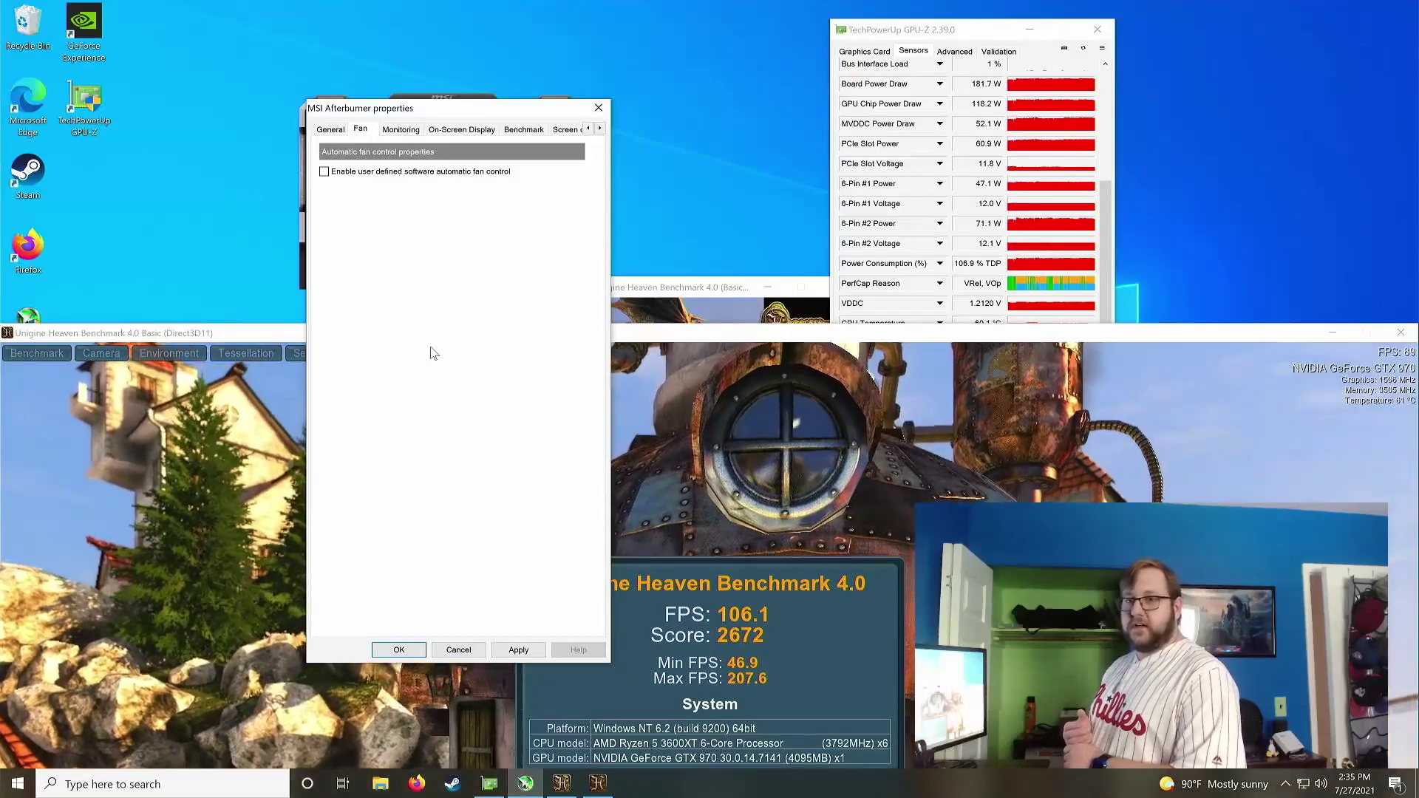
pyautogui.press('Escape')
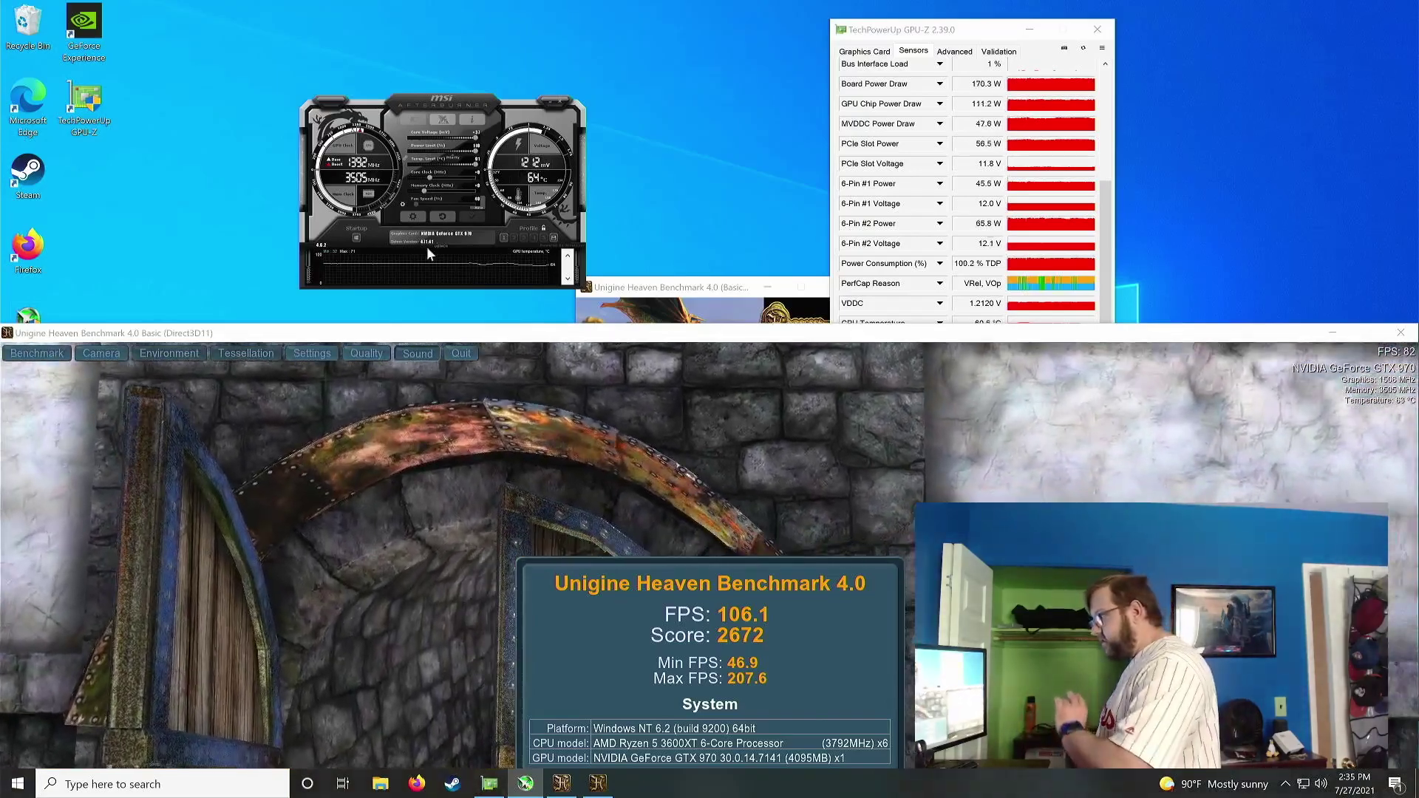
pyautogui.click(439, 333)
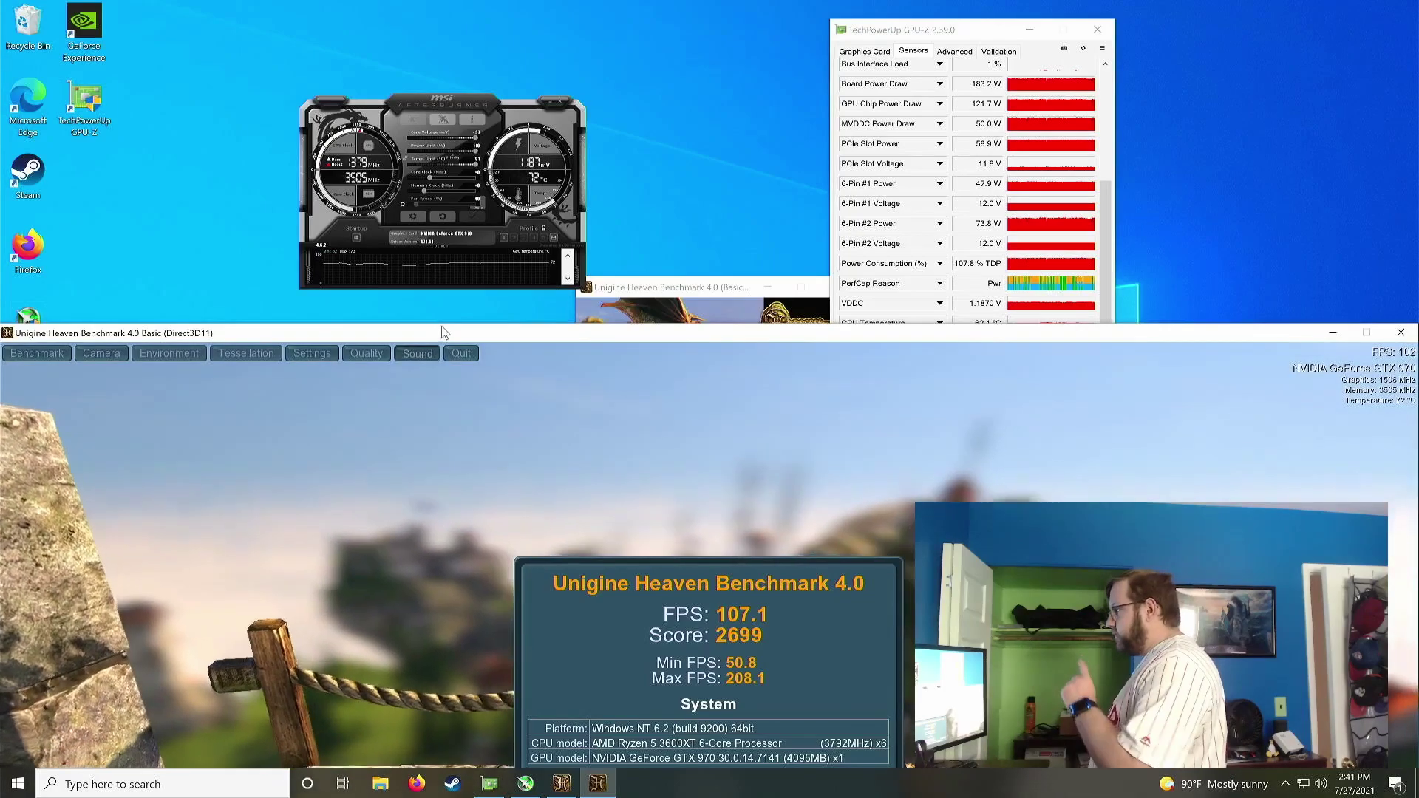
# - Bring the Afterburner window in front of Heaven to adjust the core clock
pyautogui.click(476, 181)
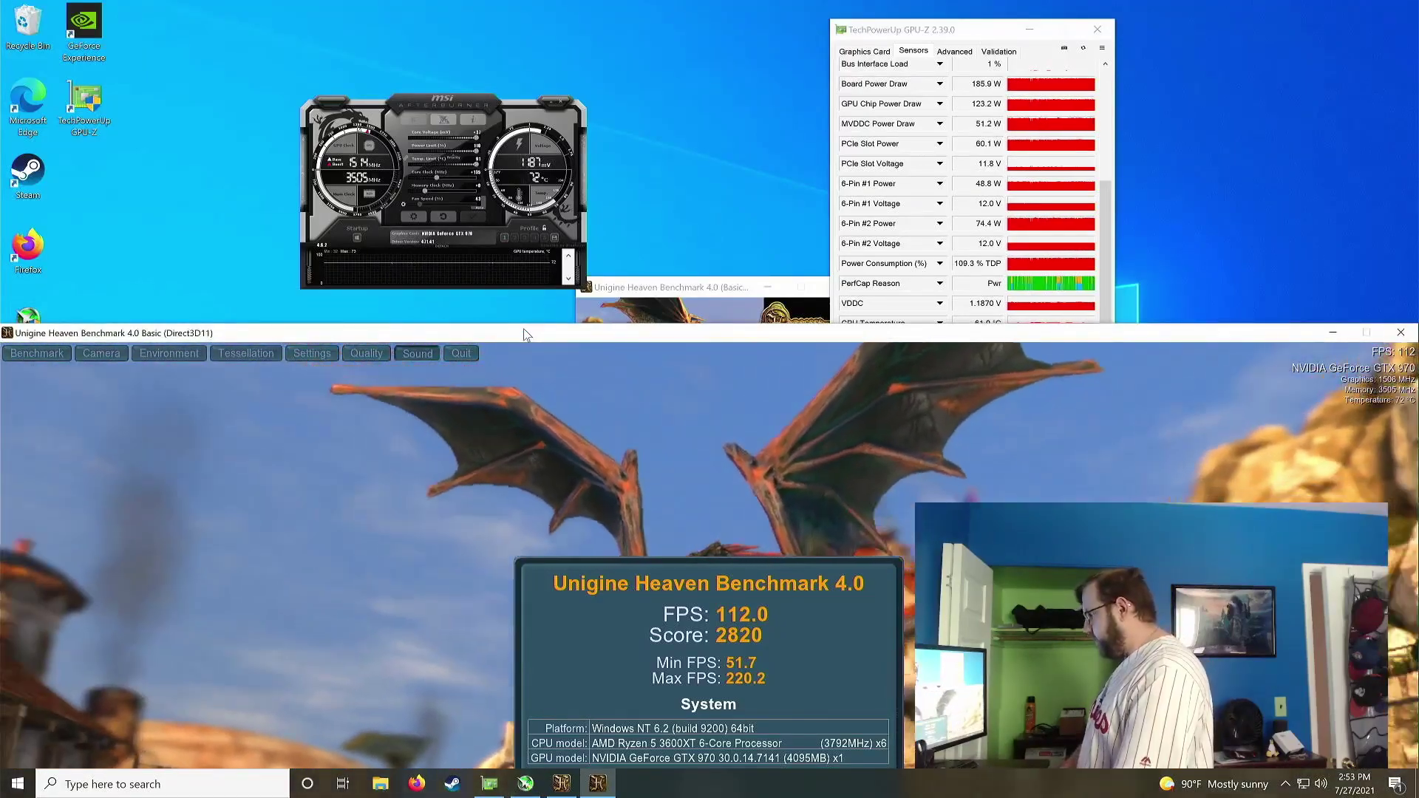
# - Close the Heaven results and restart the benchmark with F9
pyautogui.press('F9')
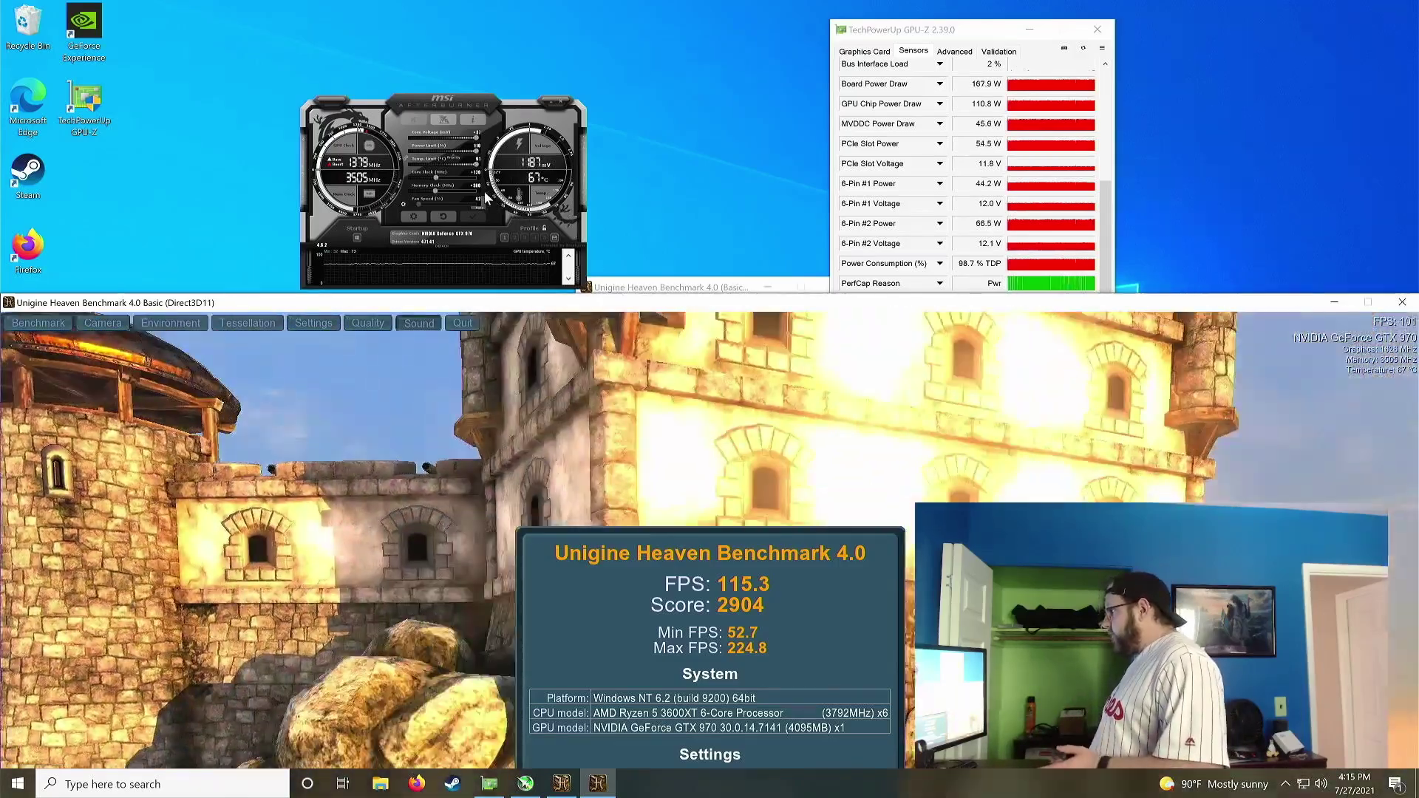
# - Focus the Afterburner window above Heaven's 2904-point results
pyautogui.click(476, 185)
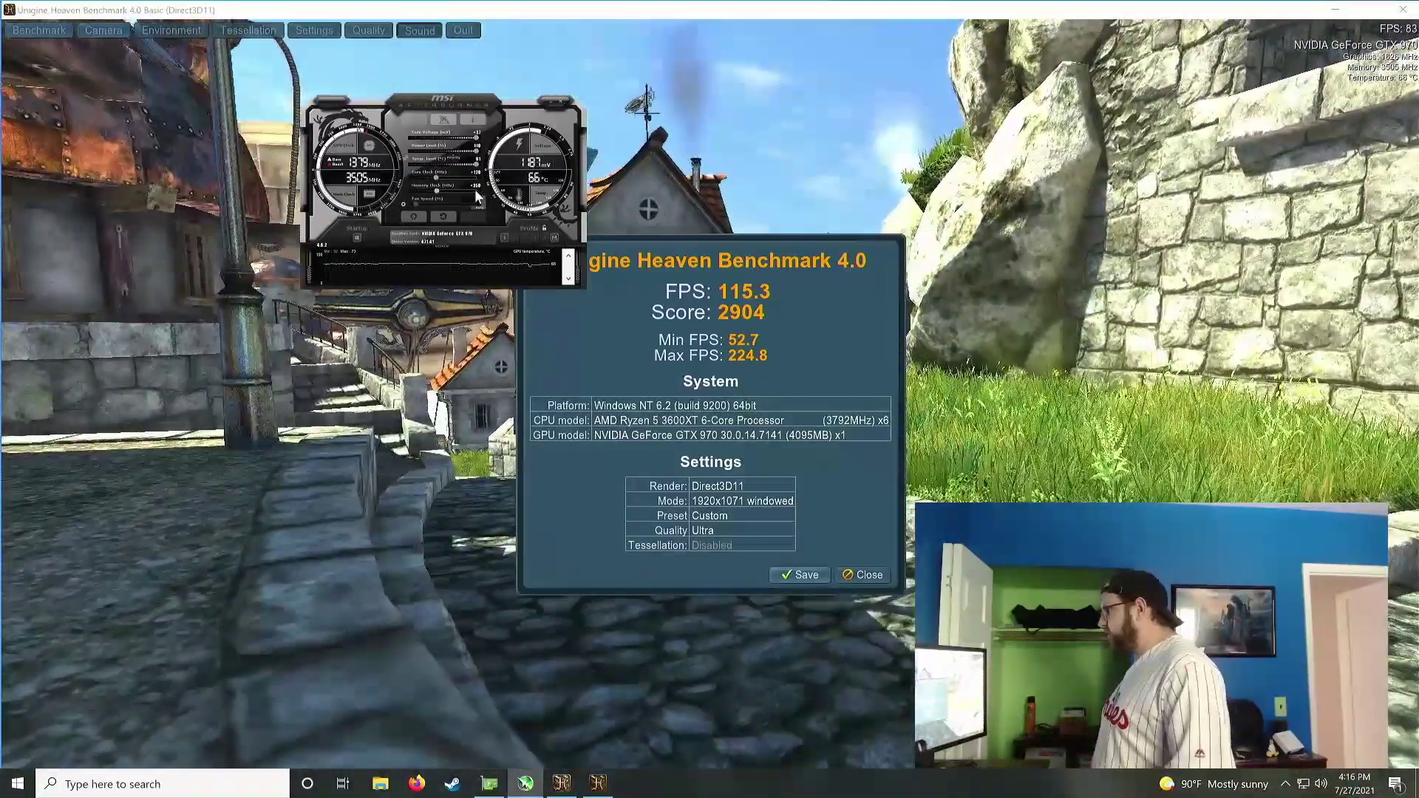
# - Close Heaven's previous benchmark results dialog
pyautogui.click(861, 574)
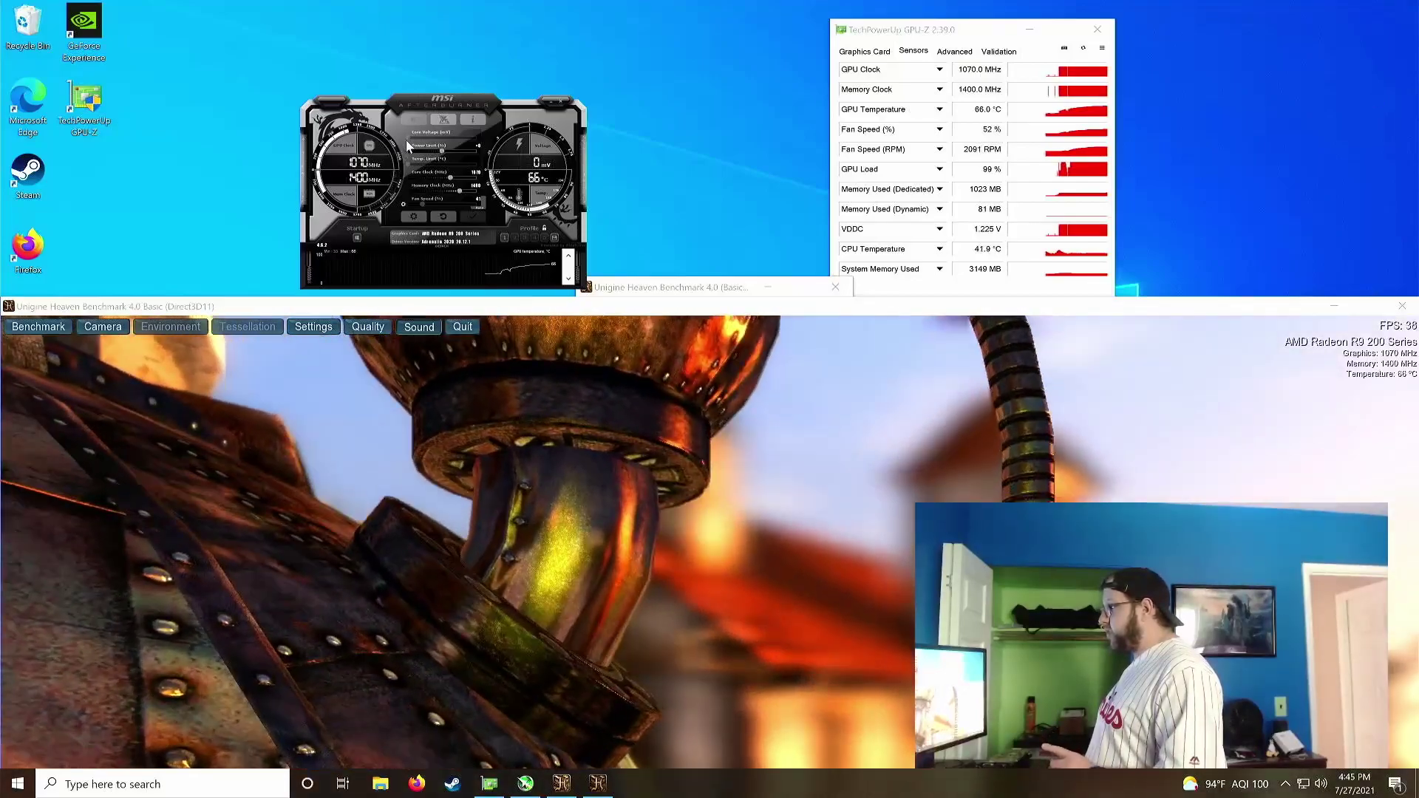
# - Open Afterburner's properties, cancel without changes, then bring GPU-Z's sensor panel forward
pyautogui.click(413, 217)
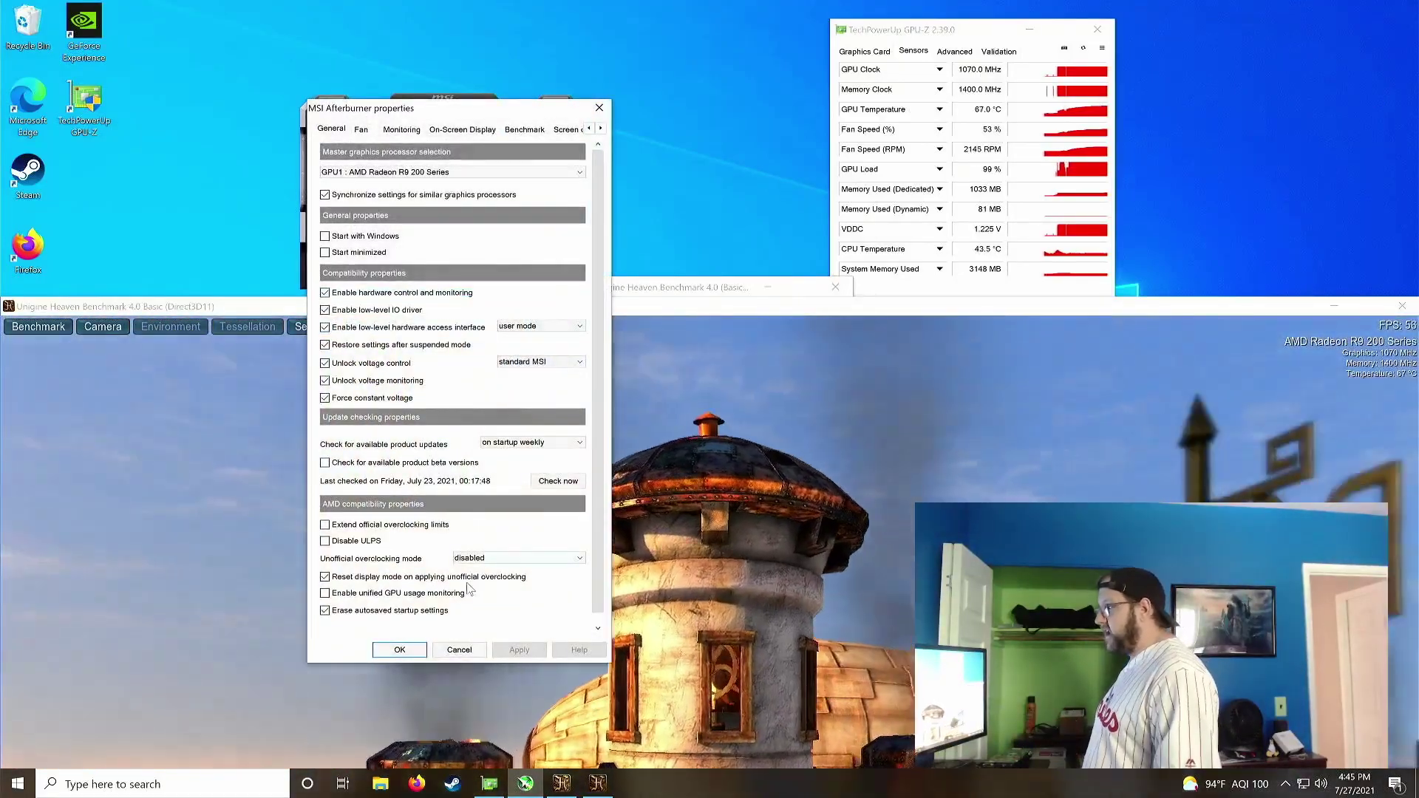
pyautogui.click(451, 654)
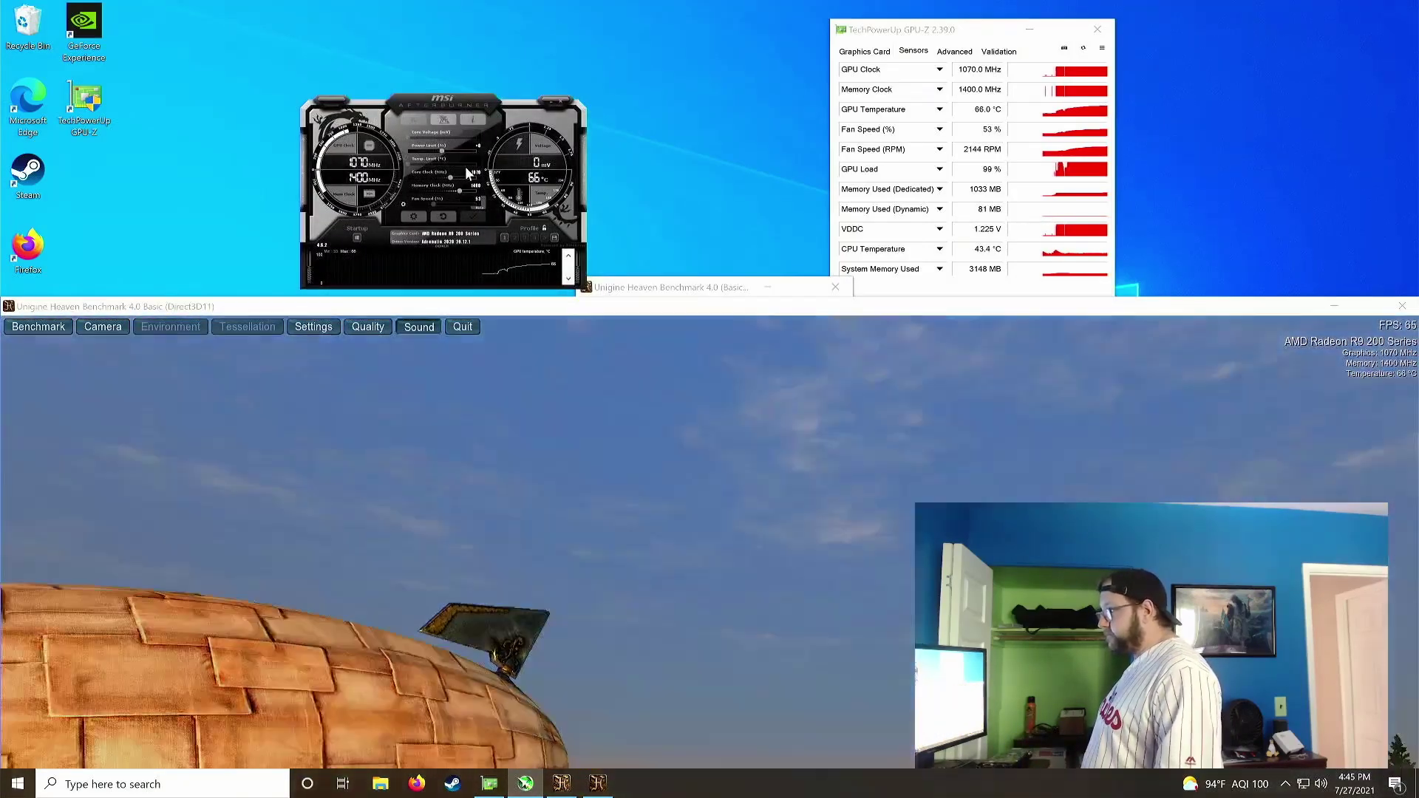
pyautogui.click(948, 97)
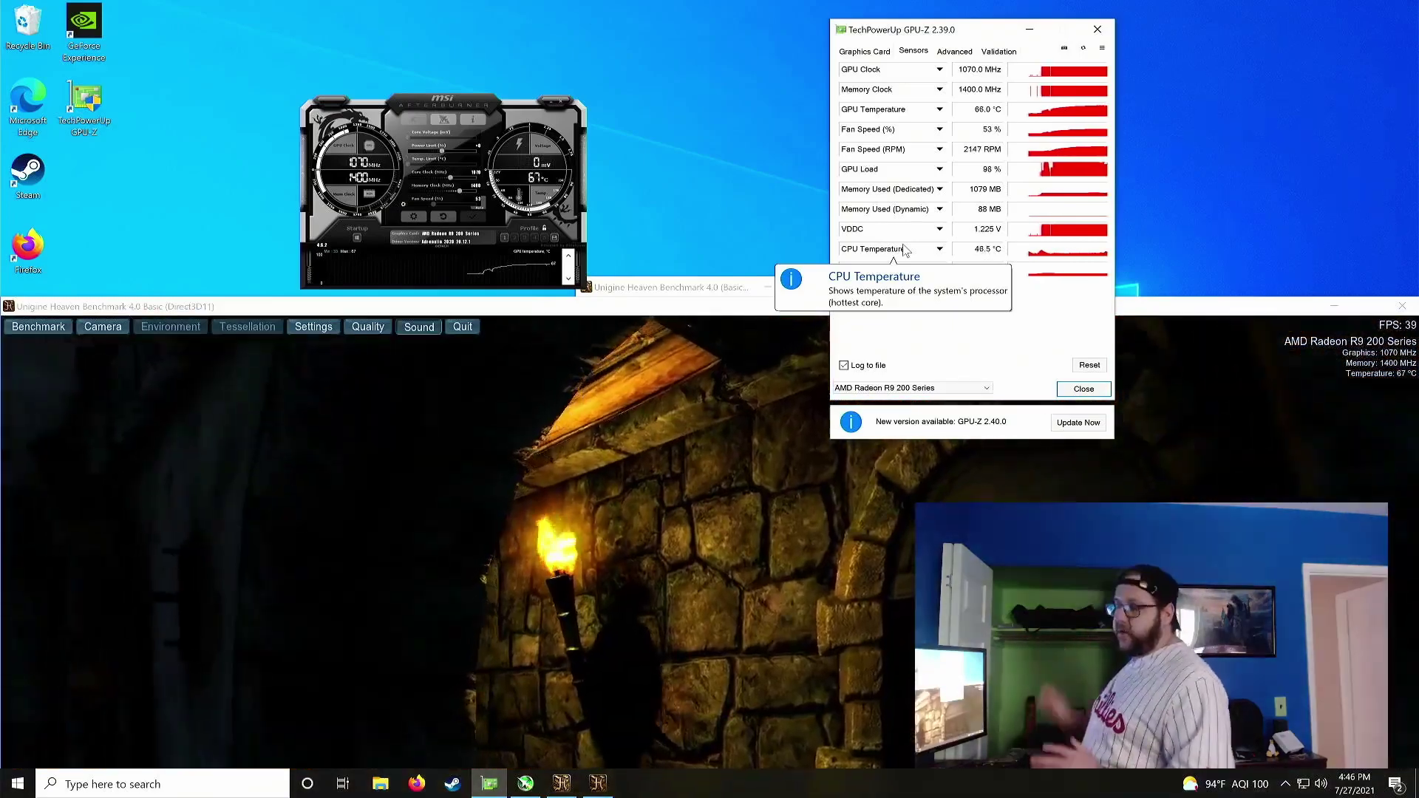
# - Move the Afterburner window slightly higher above the running Heaven window
pyautogui.moveTo(452, 105); pyautogui.dragTo(452, 86)
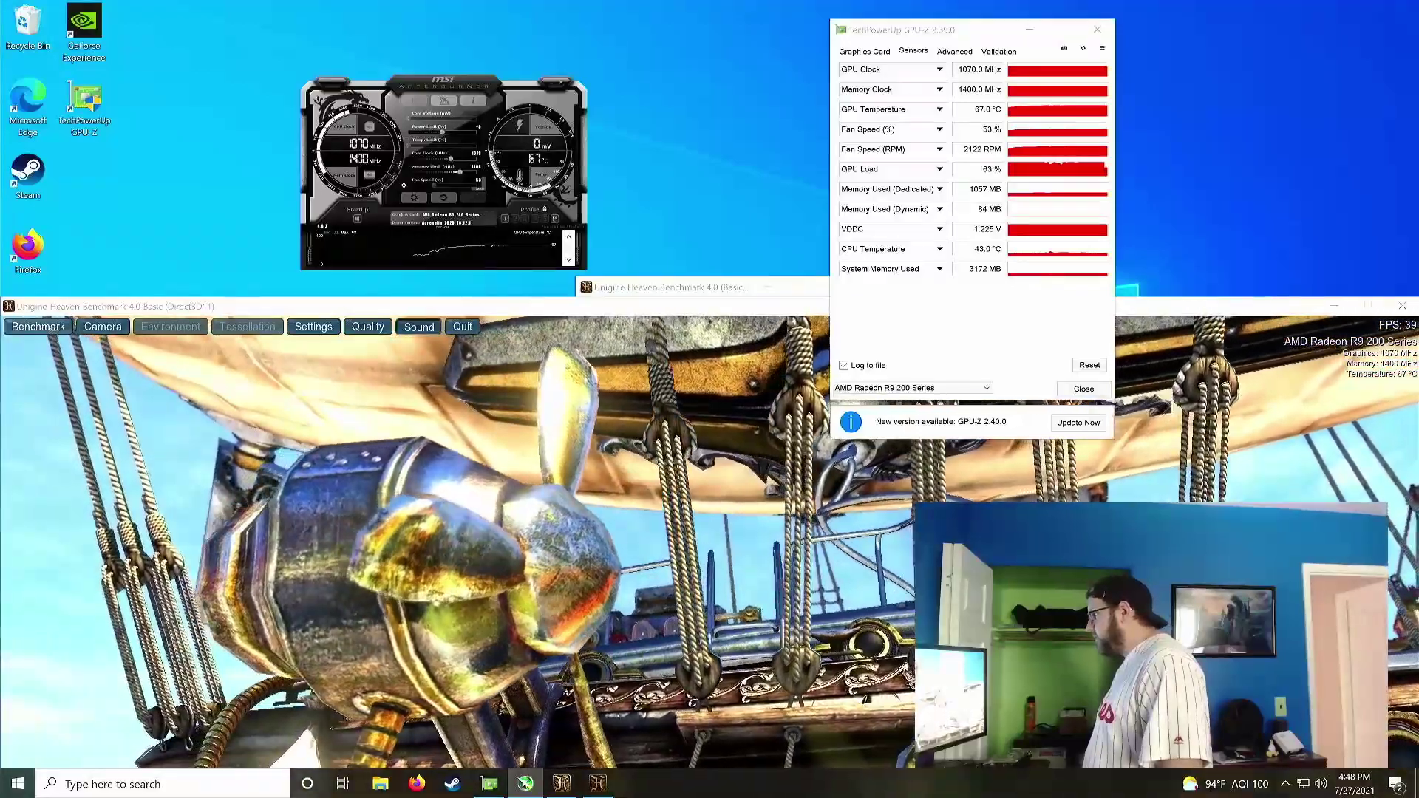
# - Run the Heaven benchmark on the stock-clocked Radeon, scoring 1208 at 47.9 FPS
pyautogui.click(52, 330)
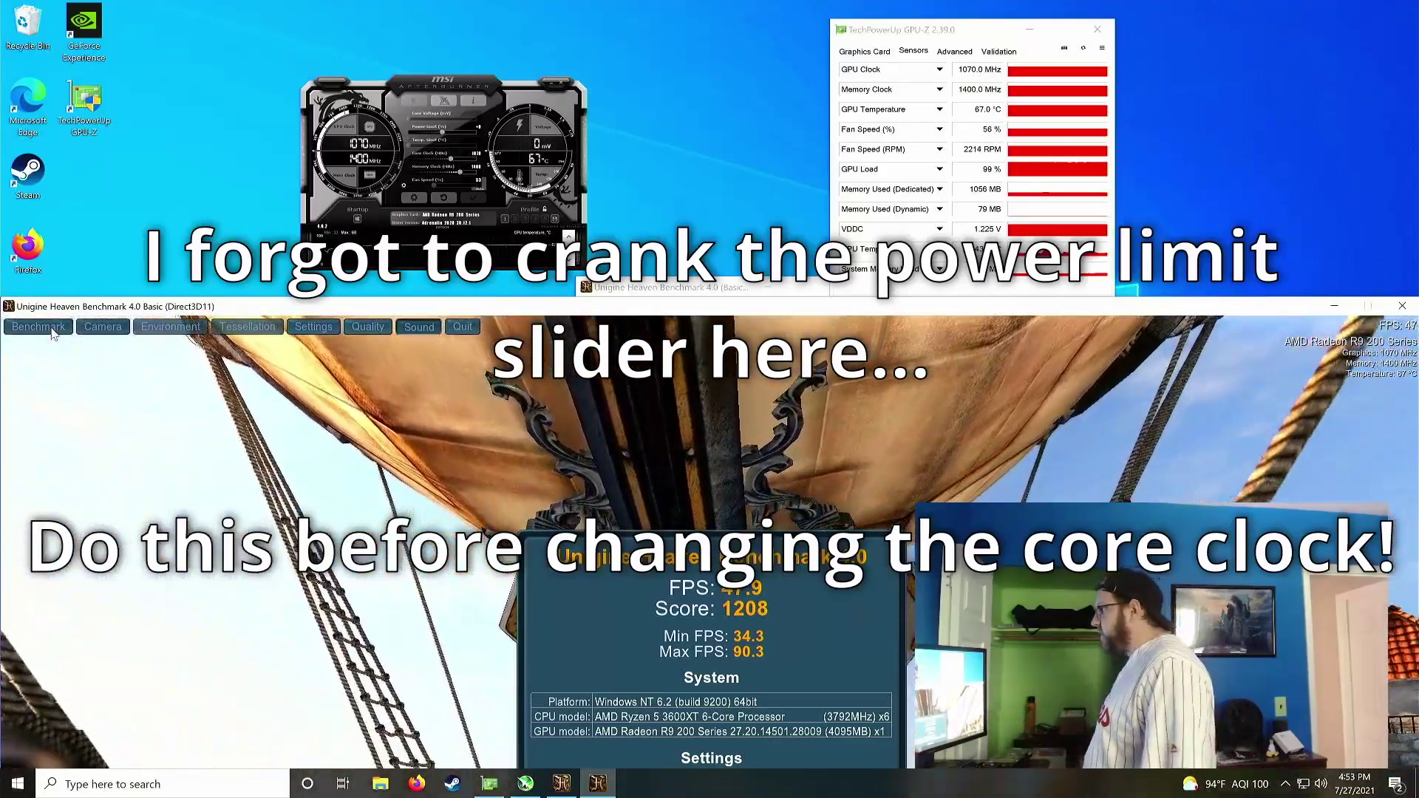
# - Set the Radeon's core clock to 1120 MHz, apply it, and restart the benchmark
pyautogui.click(479, 159)
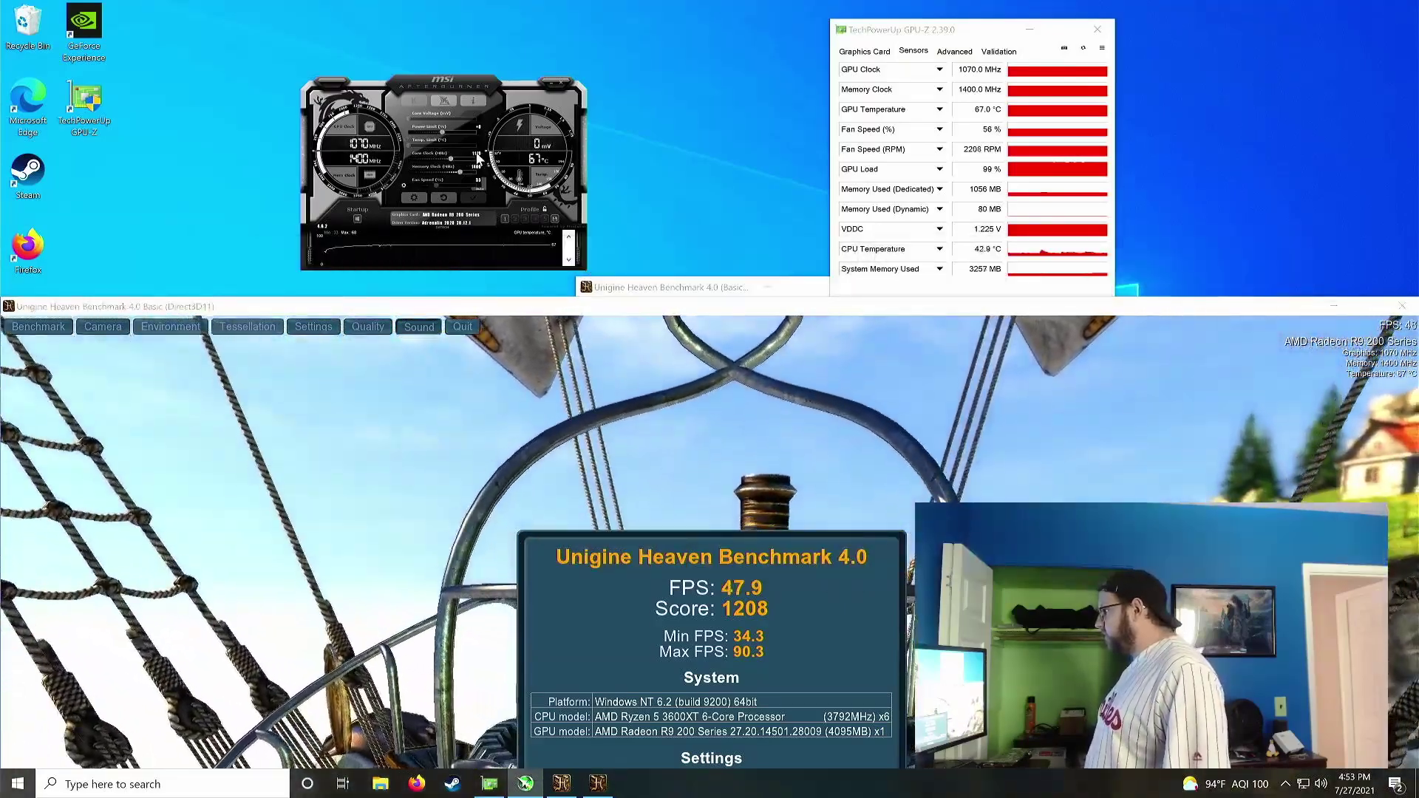
pyautogui.write('1120')
pyautogui.press('Return')
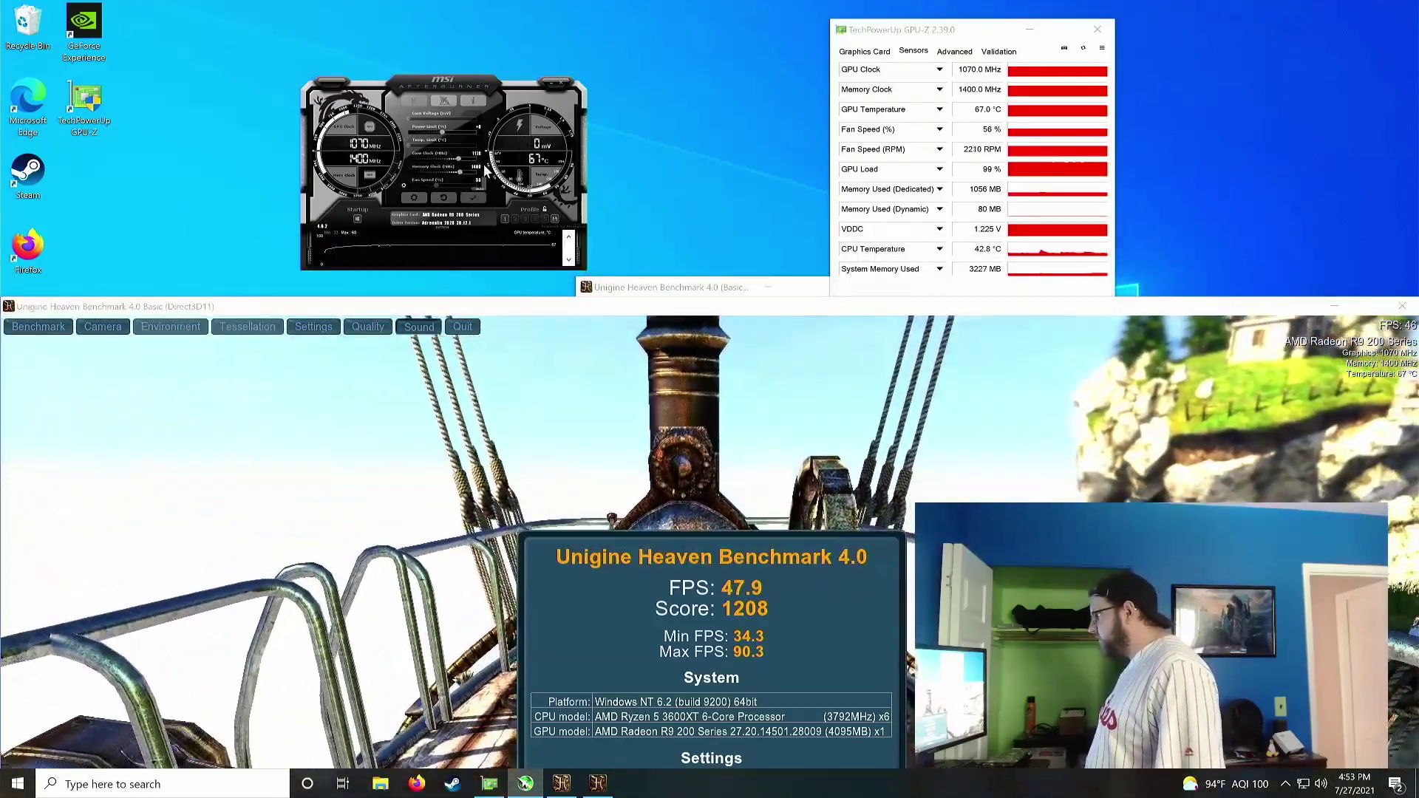
pyautogui.click(474, 198)
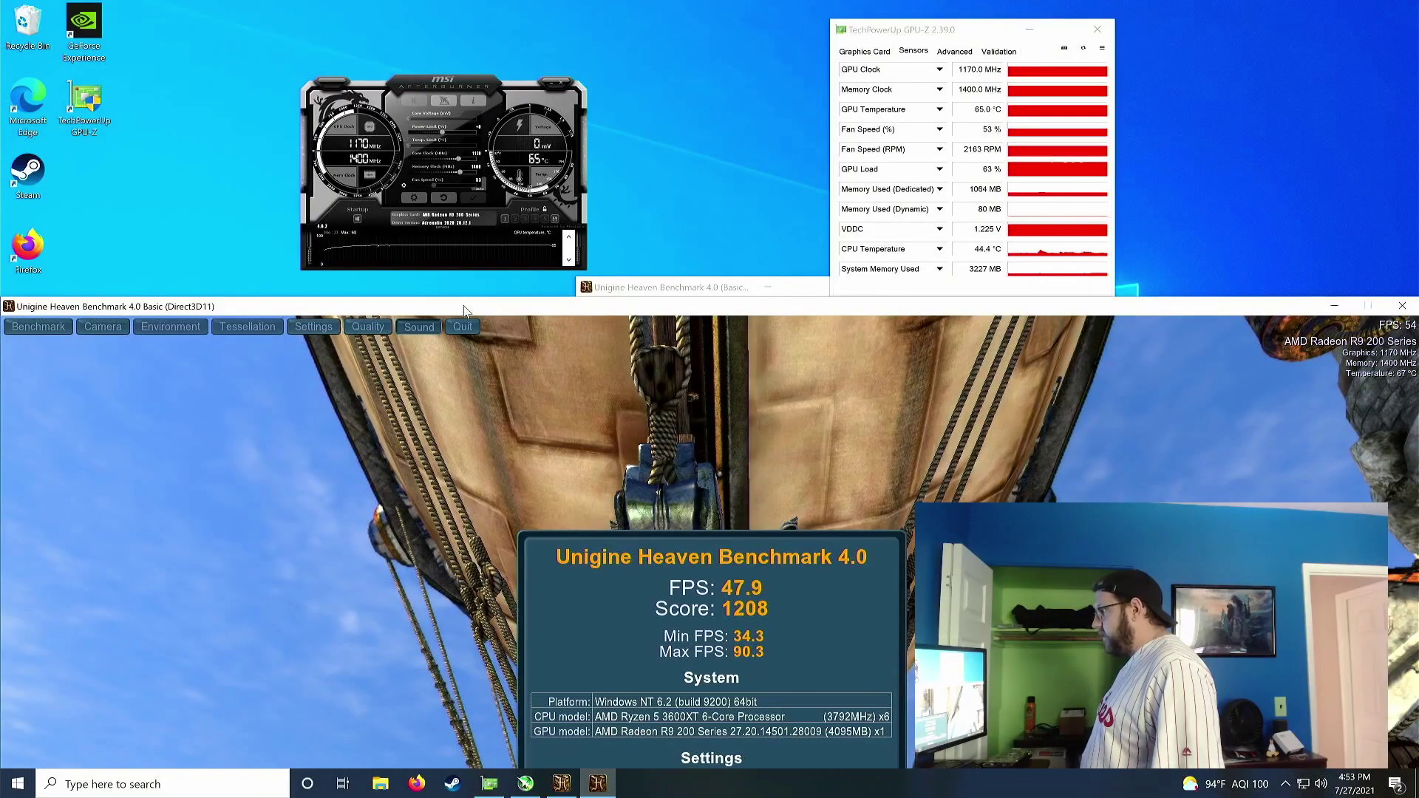
pyautogui.press('F9')
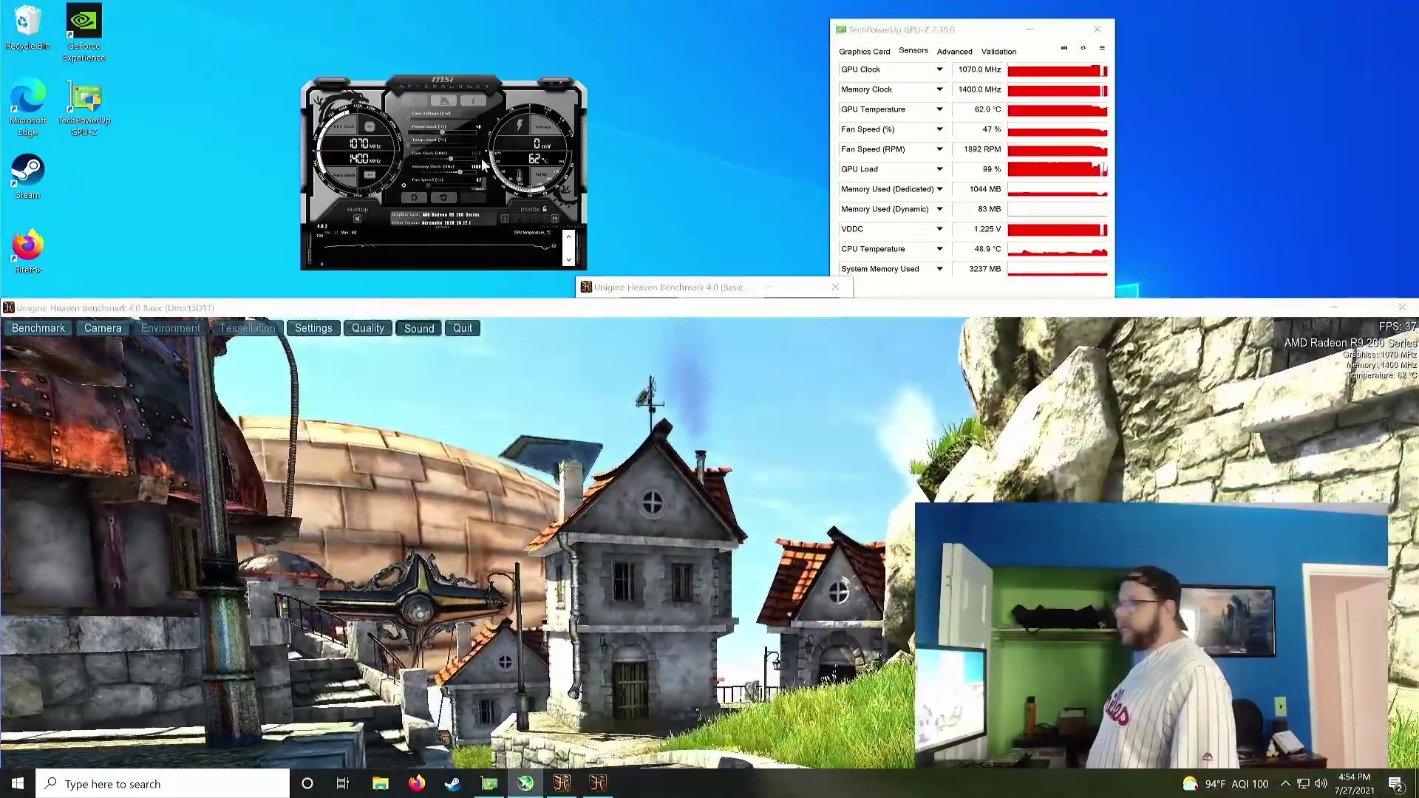
# - Raise the core clock to 1150 MHz, apply it, and start a new Heaven run
pyautogui.write('1150')
pyautogui.press('Return')
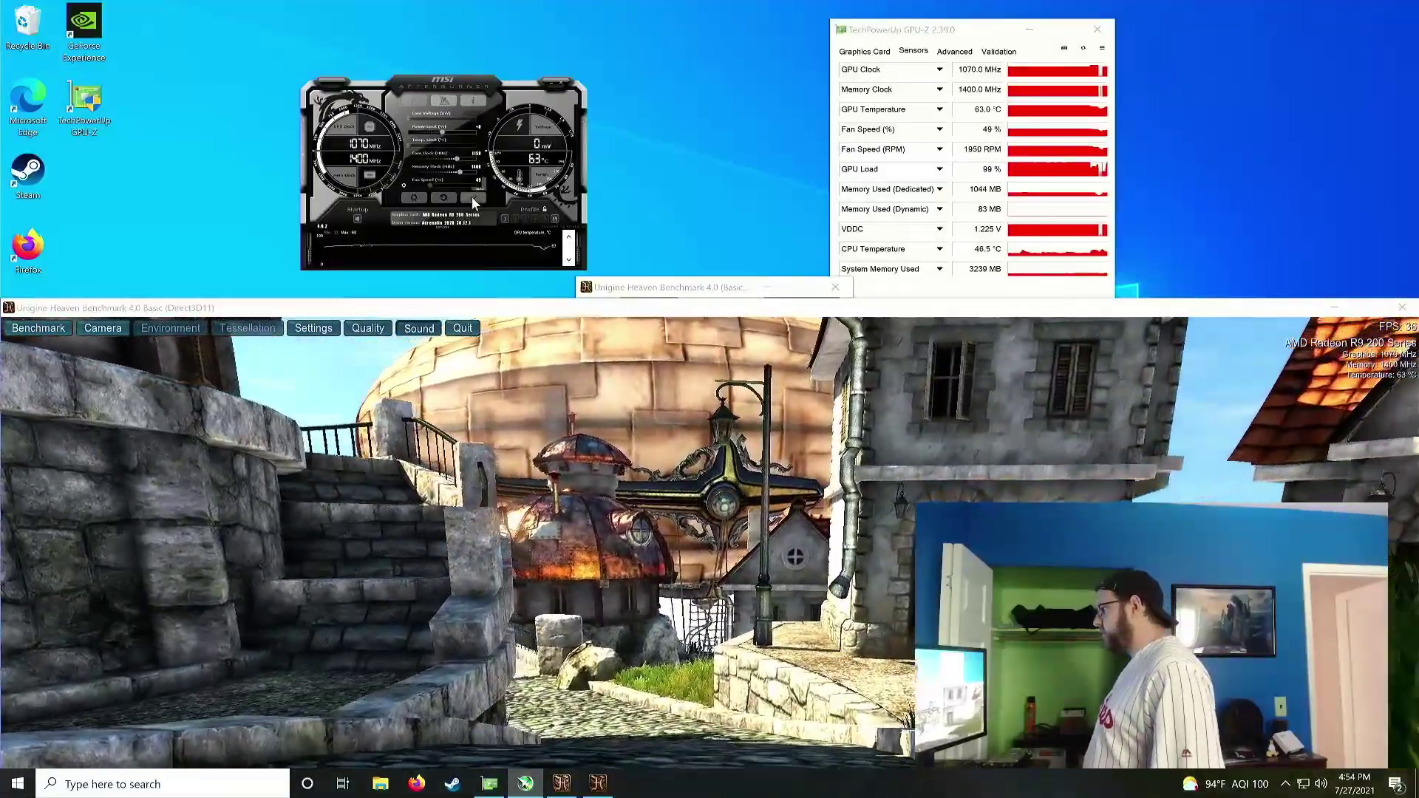
pyautogui.click(472, 197)
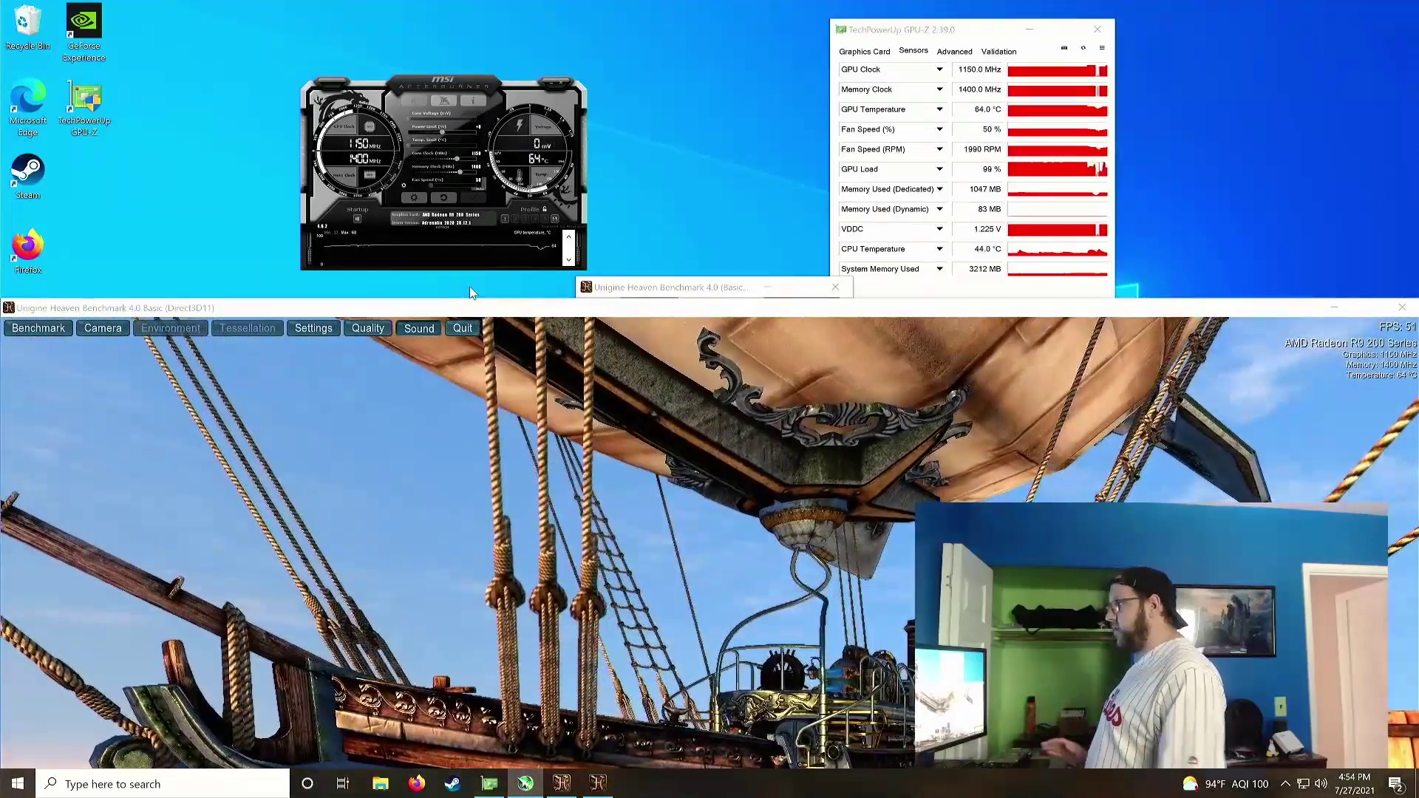
pyautogui.click(474, 305)
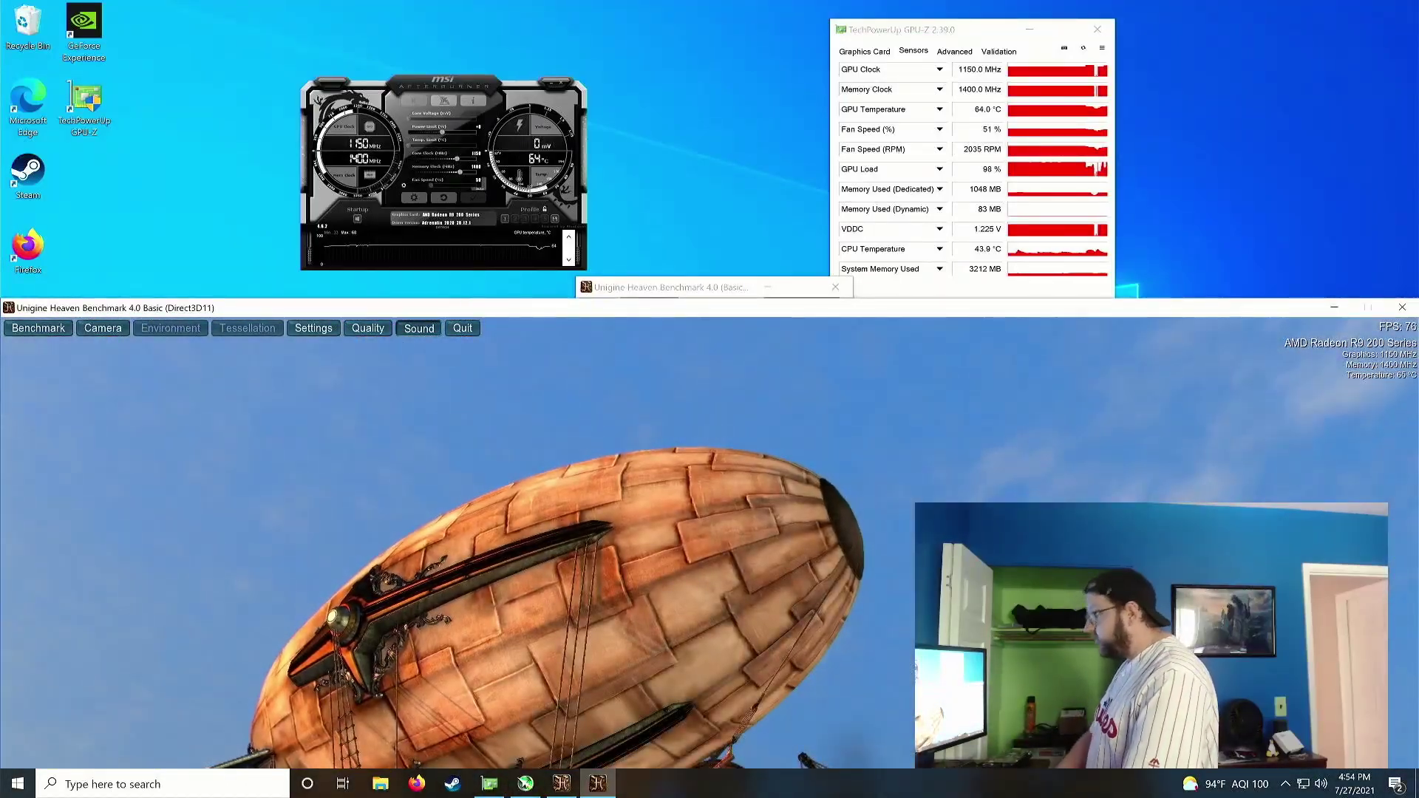
pyautogui.press('F9')
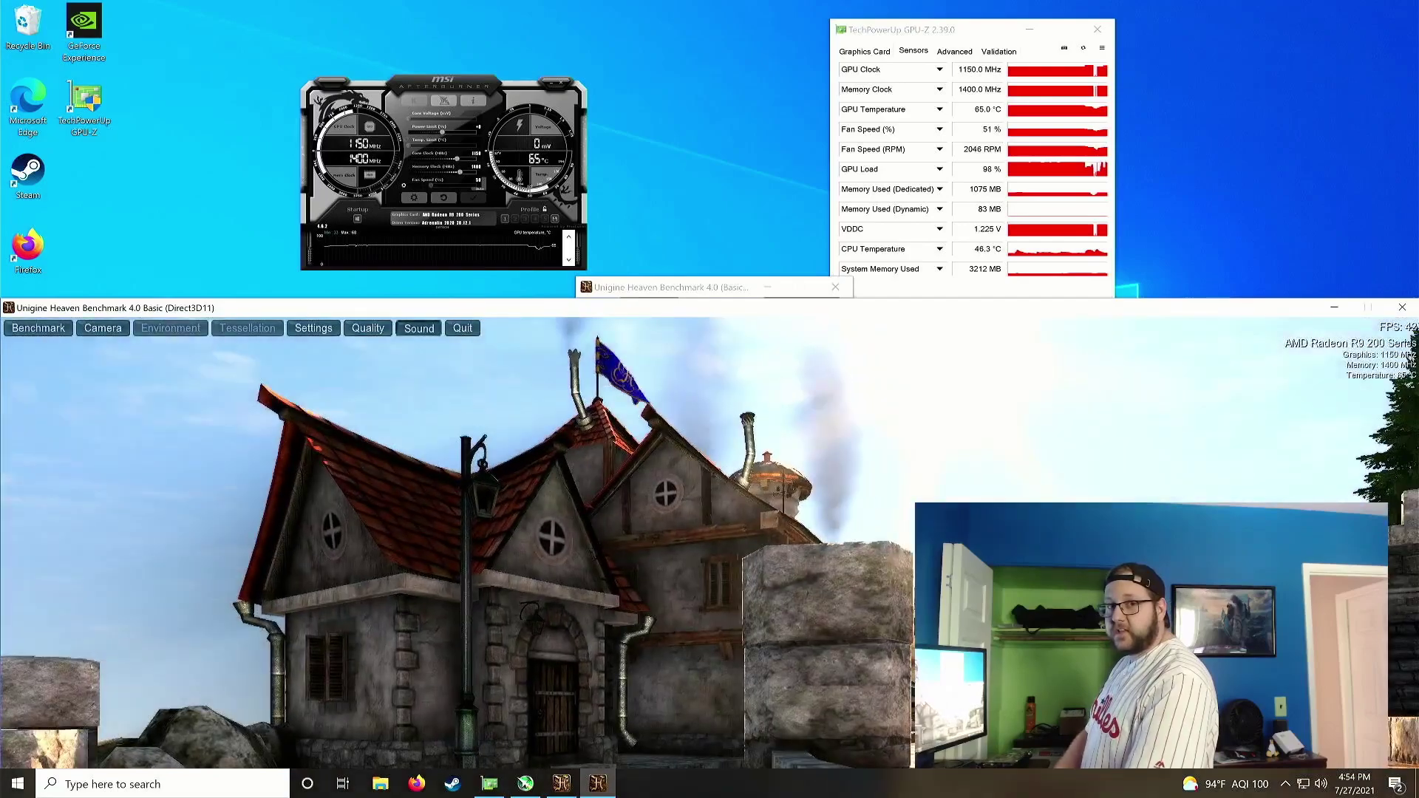